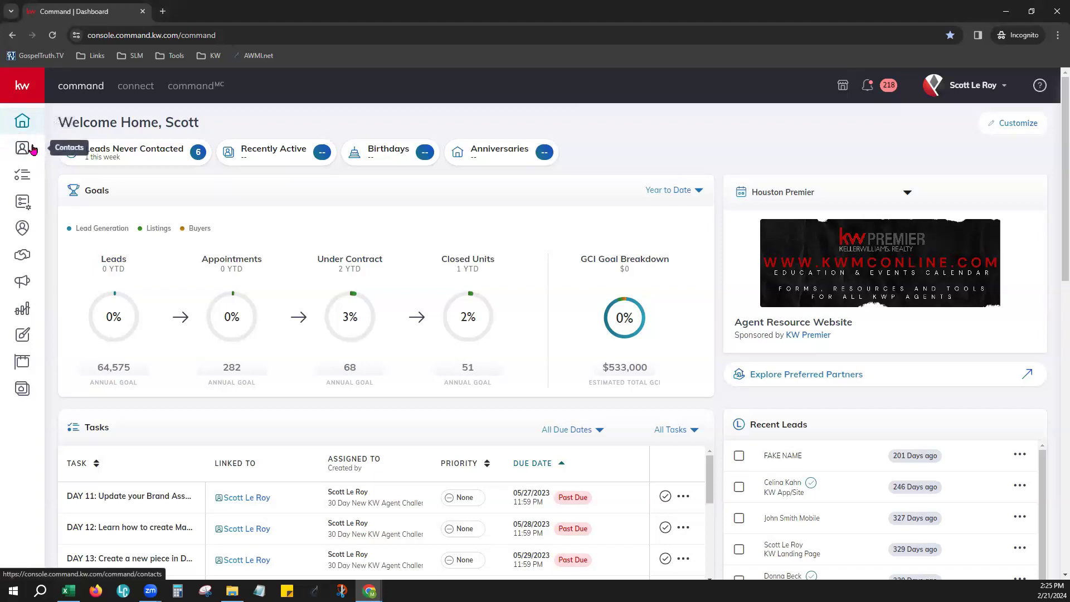
- Go to the Contacts list and start an import to bring up the Upload File window
left_click(29, 146)
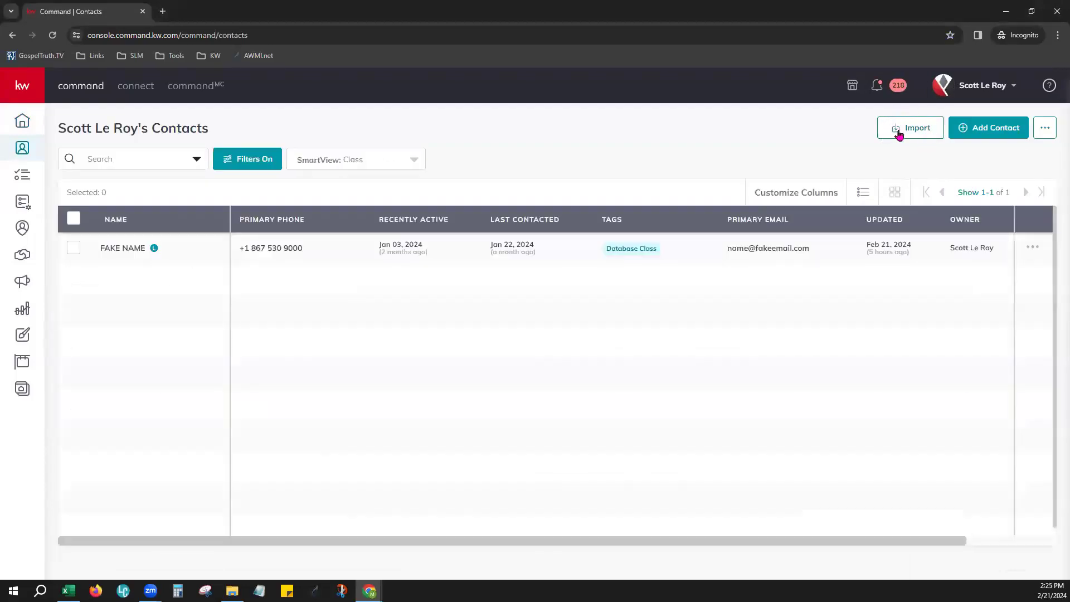
left_click(923, 125)
left_click(923, 125)
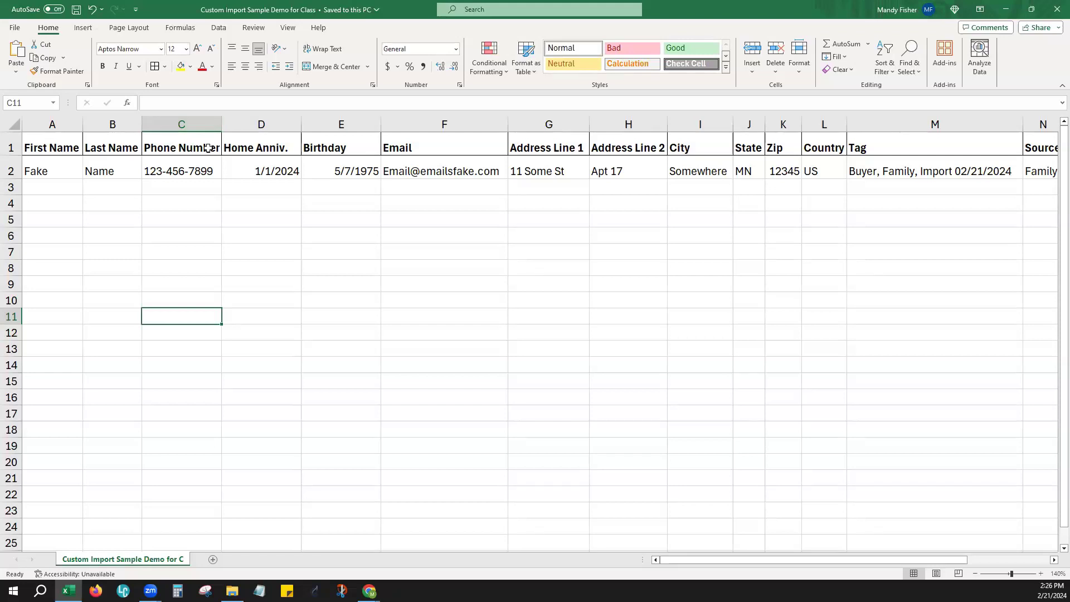
- Change header C1 from Phone Number to Primary Phone Number and widen column C to fit it
left_click(207, 148)
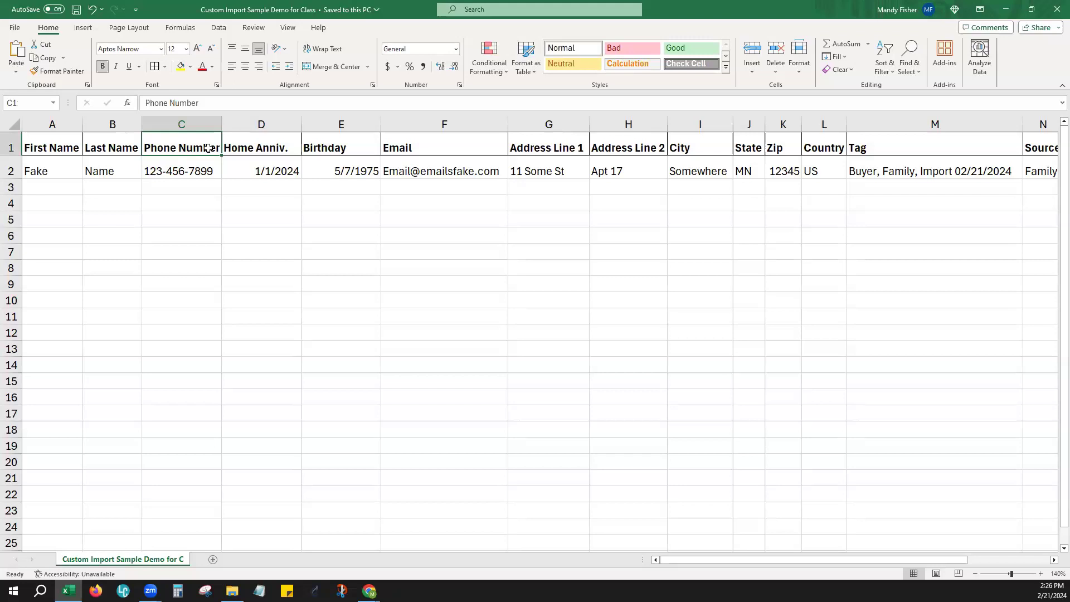
double_click(171, 146)
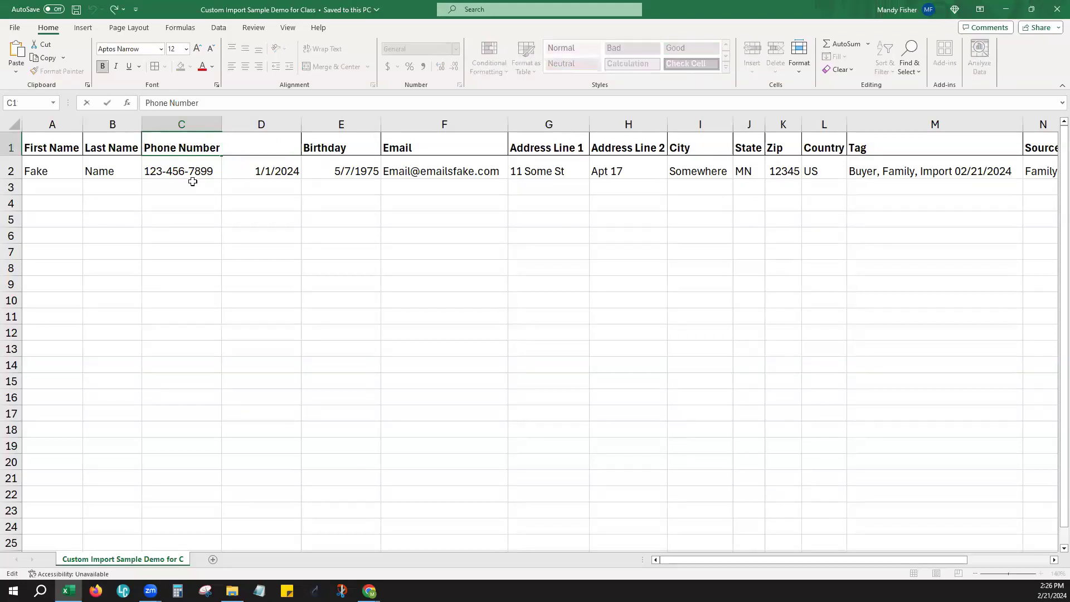
type("Pir")
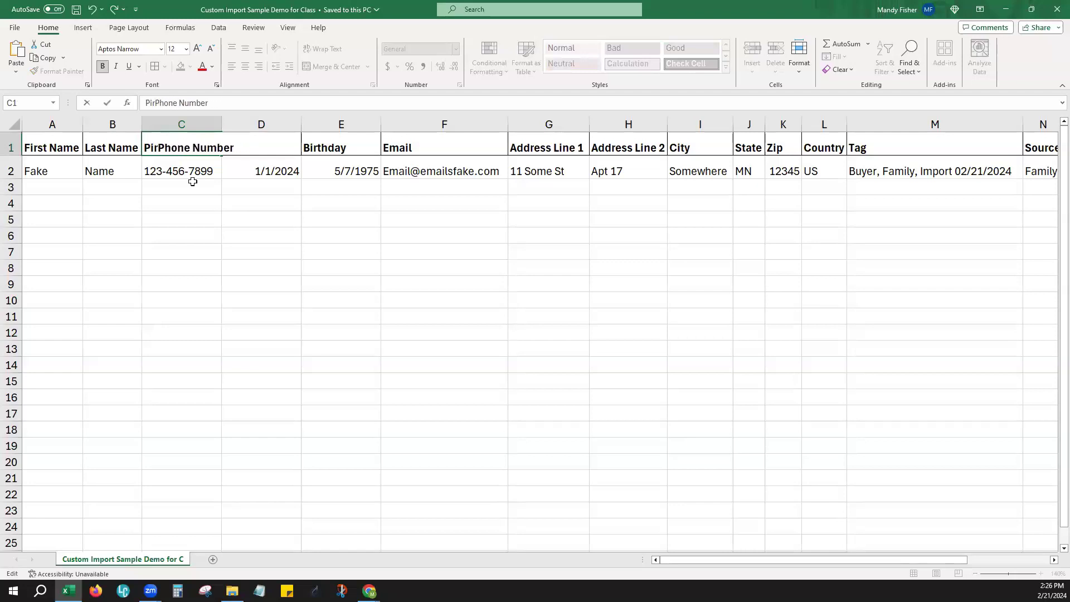
type("imary")
key("Return")
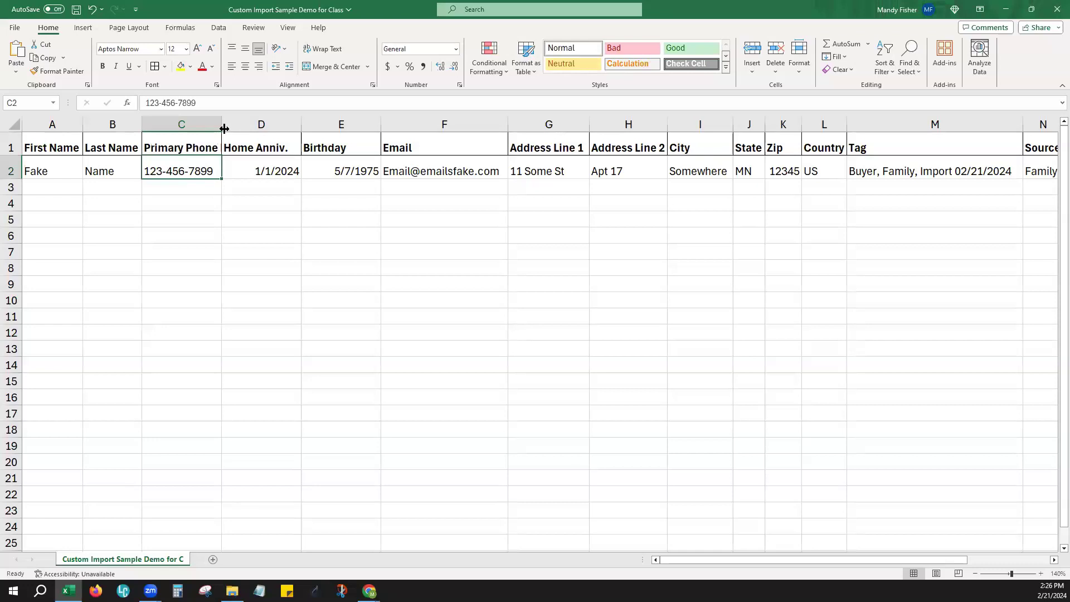
left_click_drag(222, 129, 270, 122)
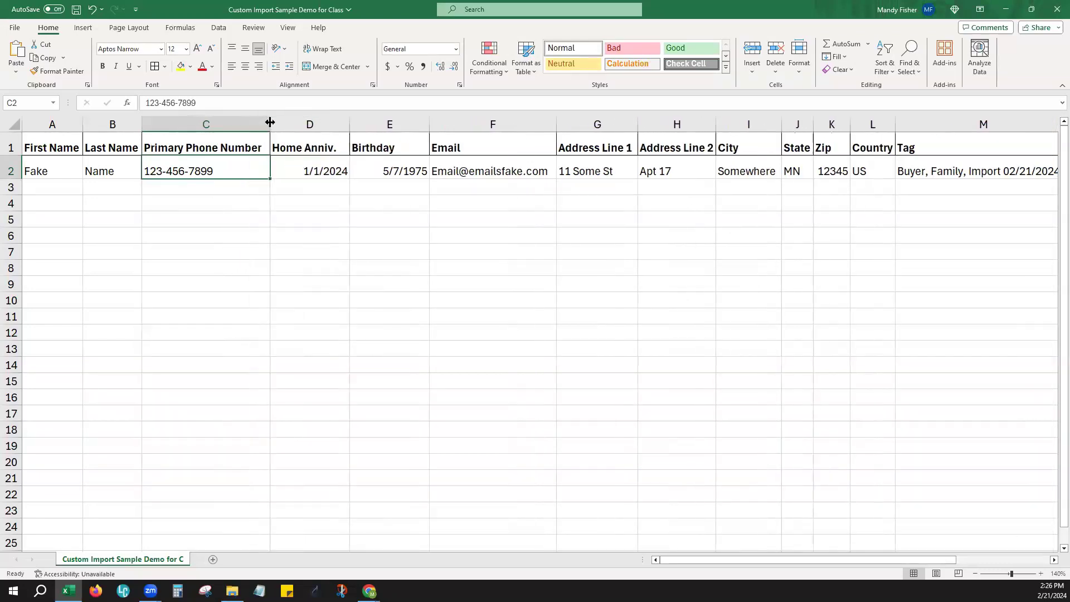
left_click(249, 117)
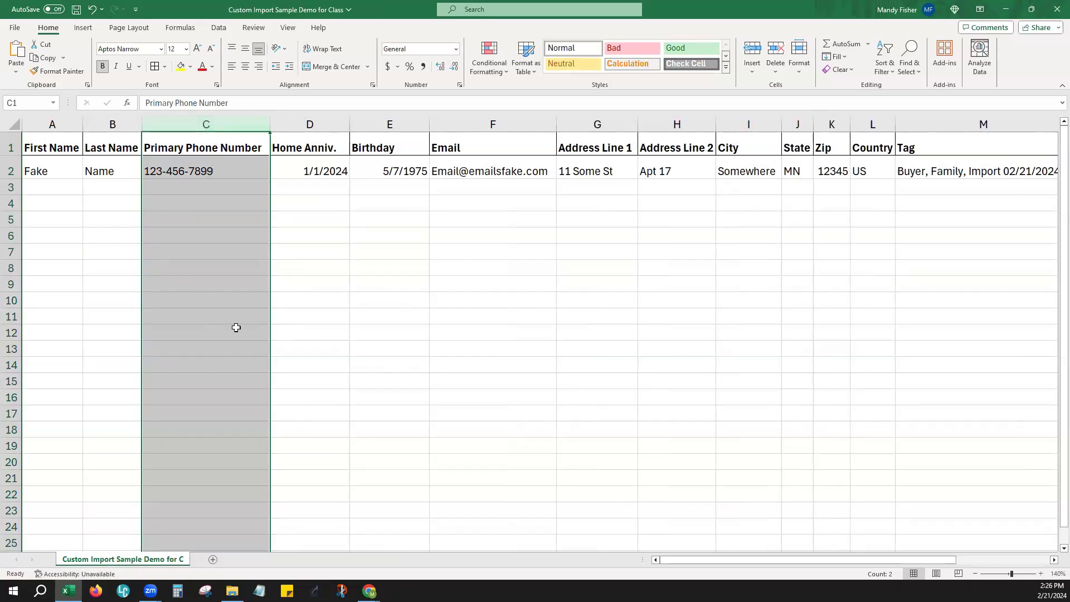
left_click(299, 249)
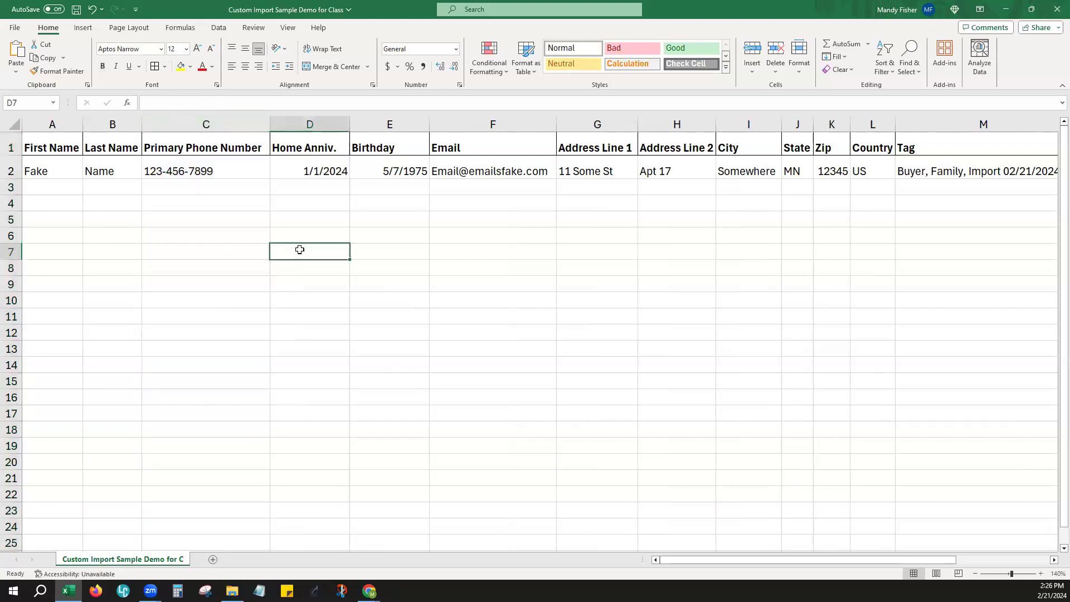
left_click(306, 119)
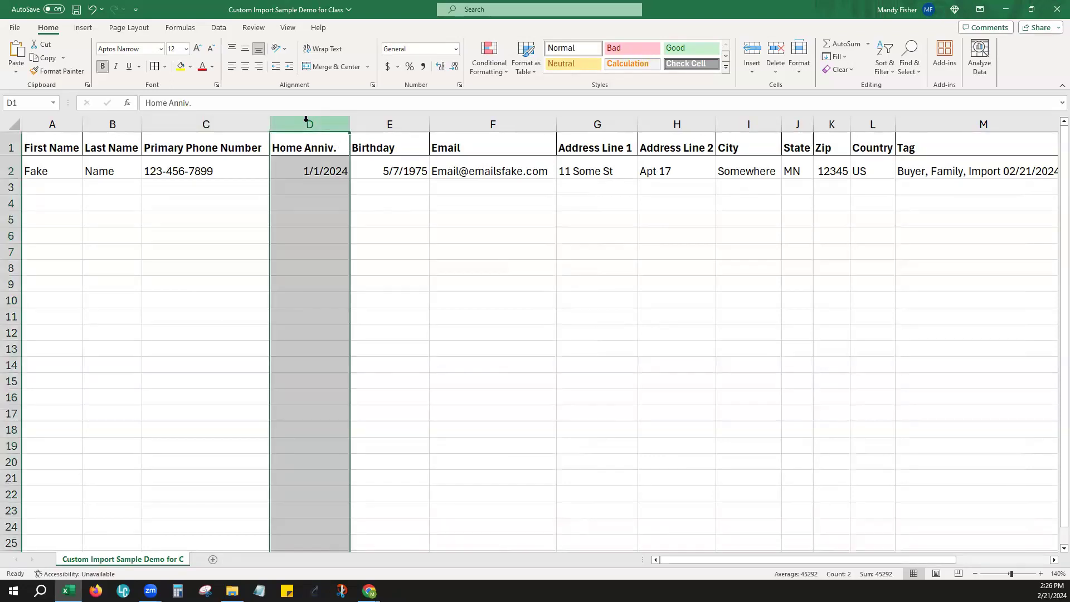
left_click(397, 122)
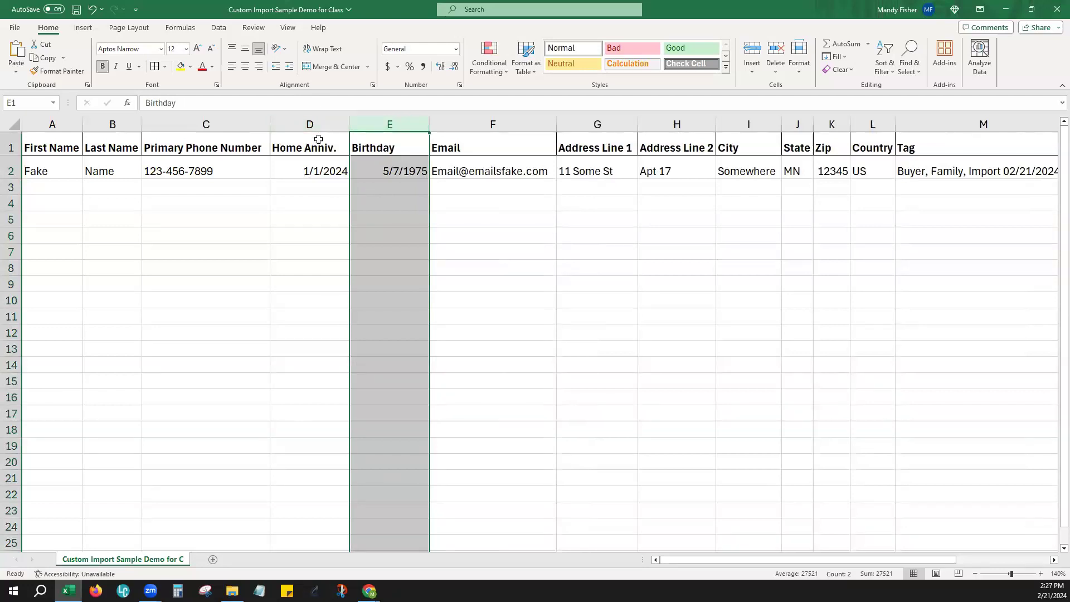
left_click(307, 172)
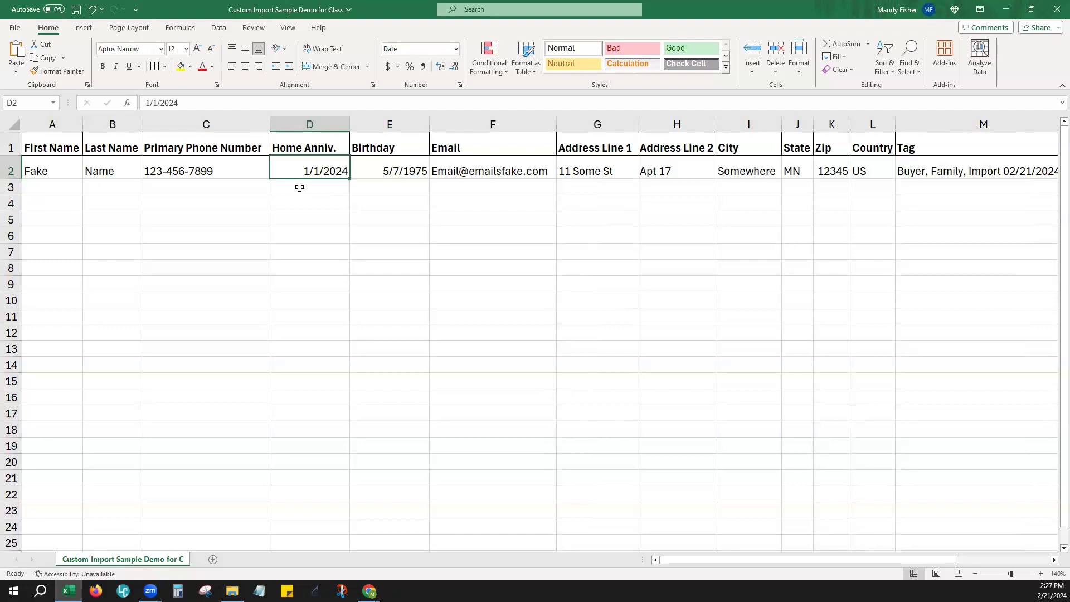
- Scroll the sheet right until the Tag, Source and Notes columns are visible
left_click(497, 147)
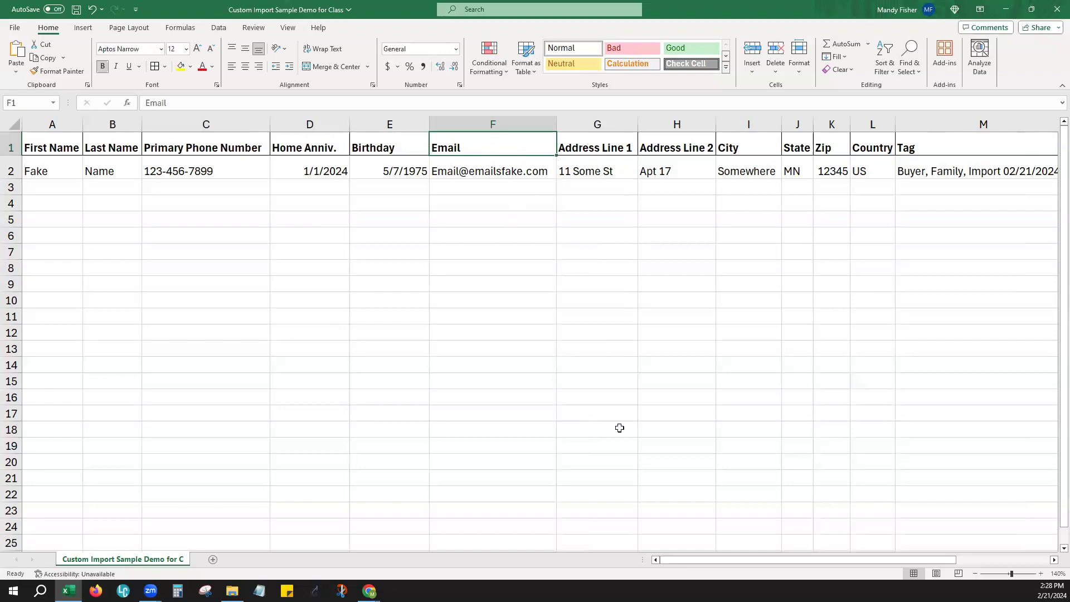
left_click_drag(676, 561, 737, 574)
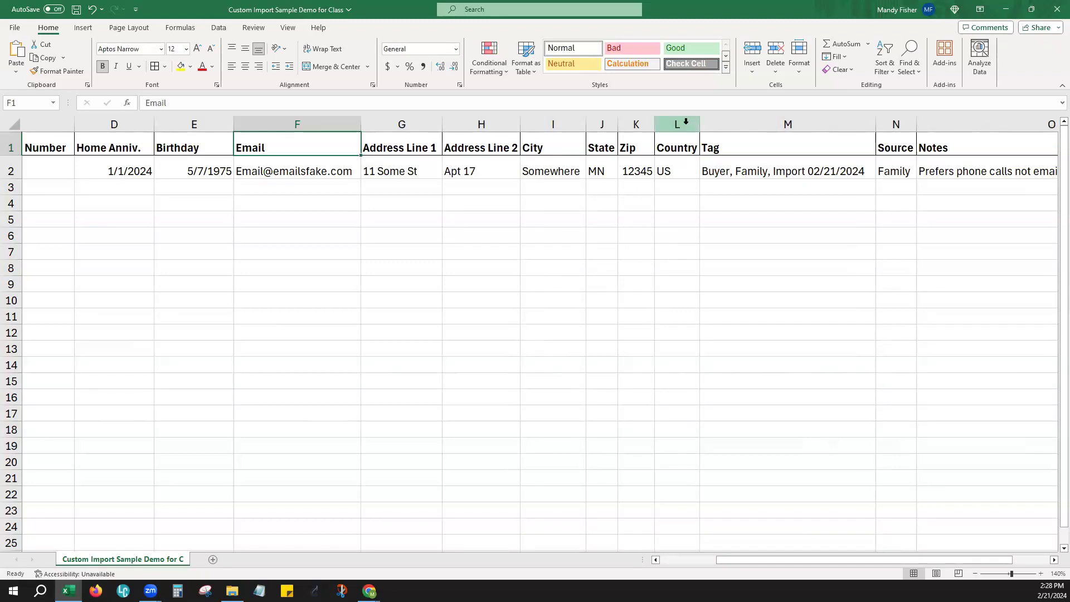
- Insert a column before Tag, headed 'Type', with 'Home' in M2 for the sample contact
right_click(713, 123)
left_click(735, 236)
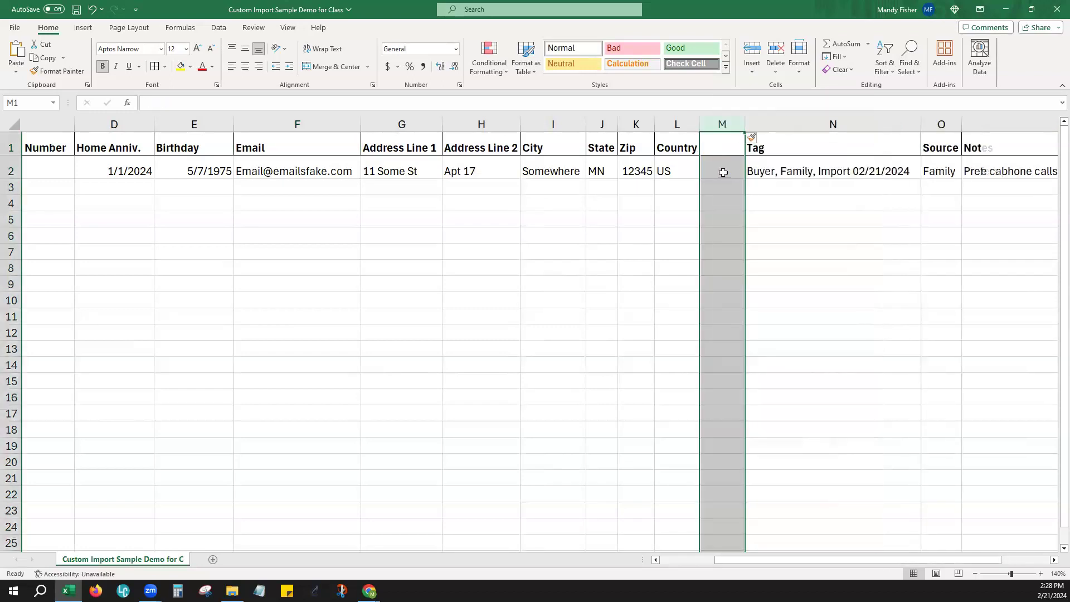
left_click(724, 149)
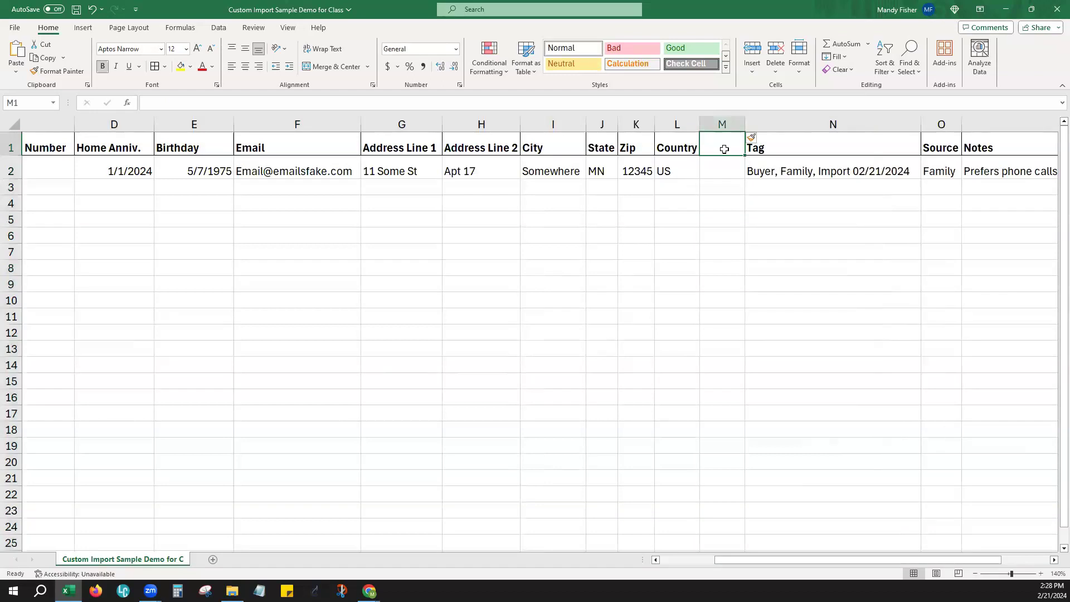
type("Type")
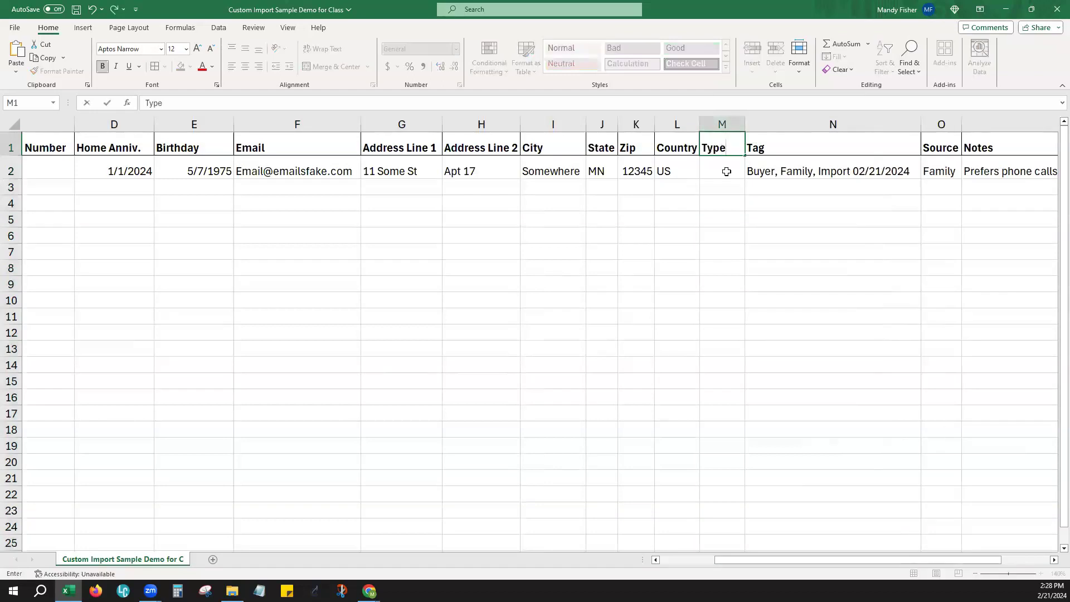
left_click(726, 170)
type("Home")
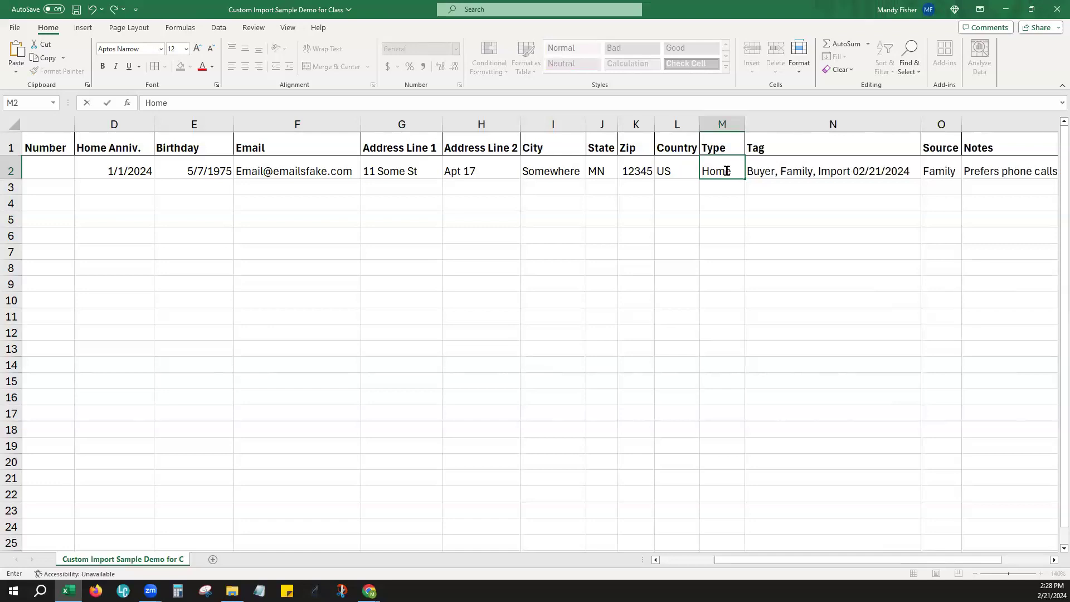
left_click(707, 216)
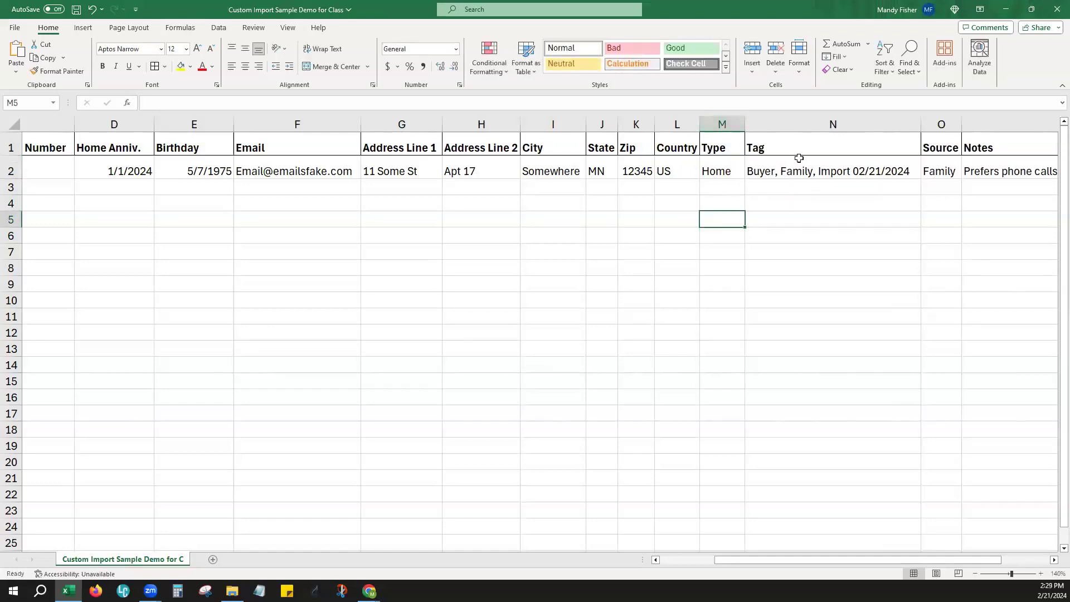
left_click(798, 123)
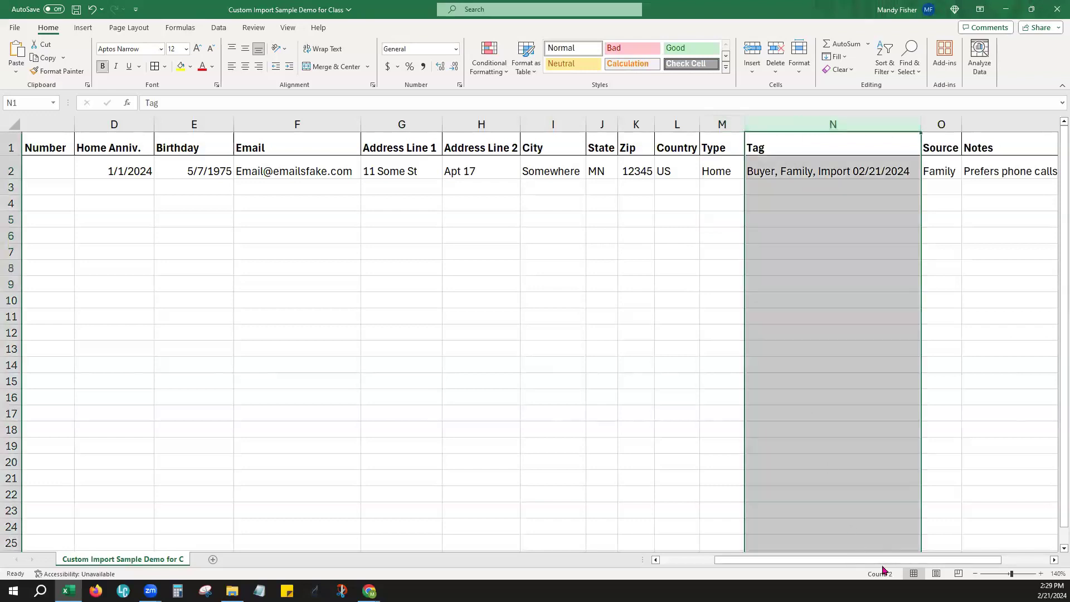
left_click_drag(897, 560, 922, 568)
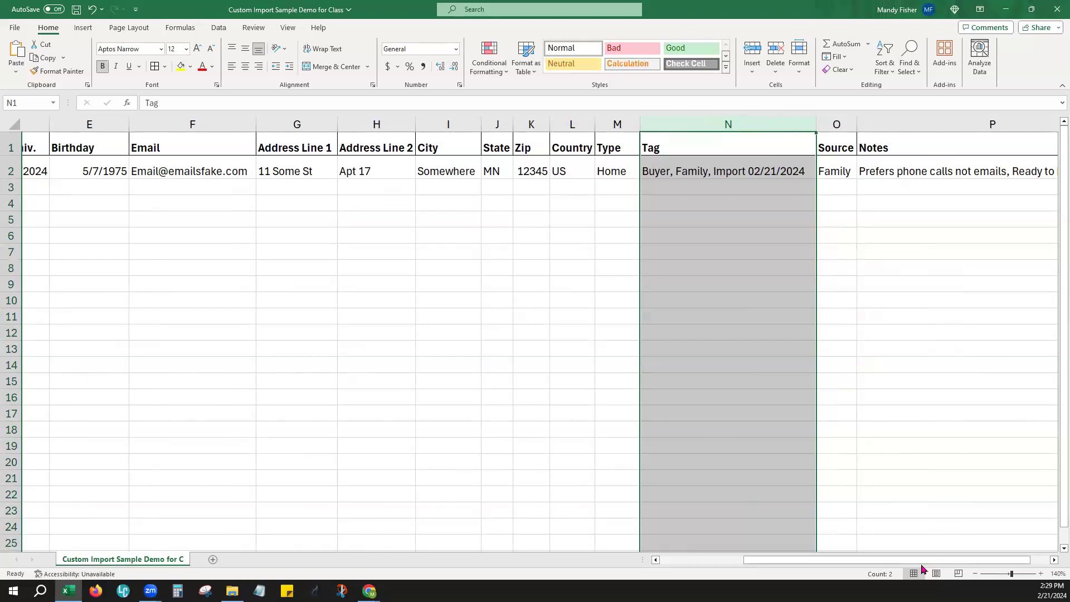
left_click(728, 171)
double_click(717, 171)
left_click_drag(713, 170, 805, 172)
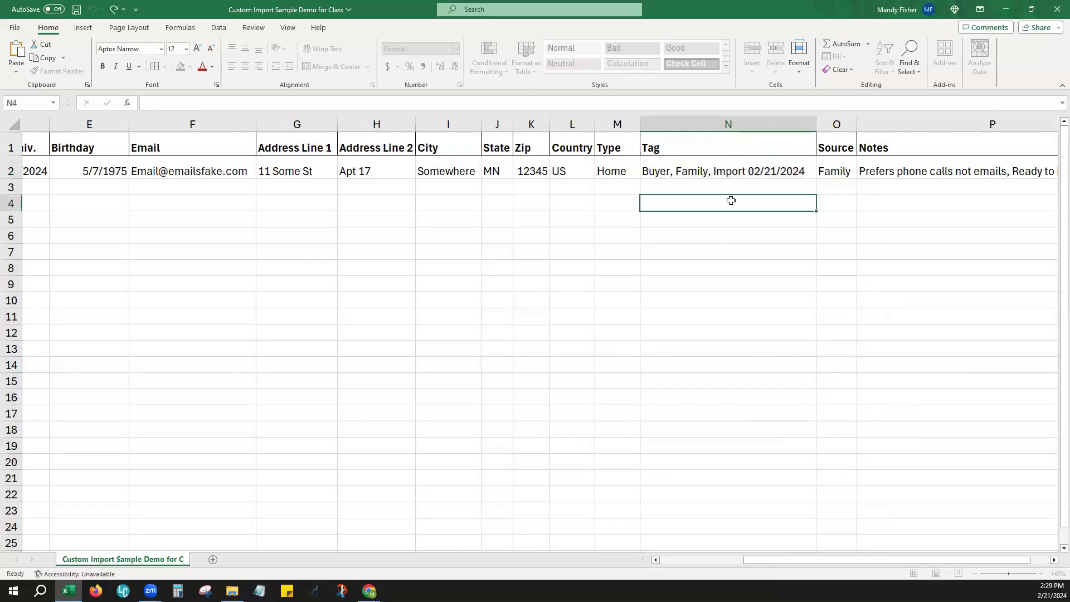
left_click(728, 201)
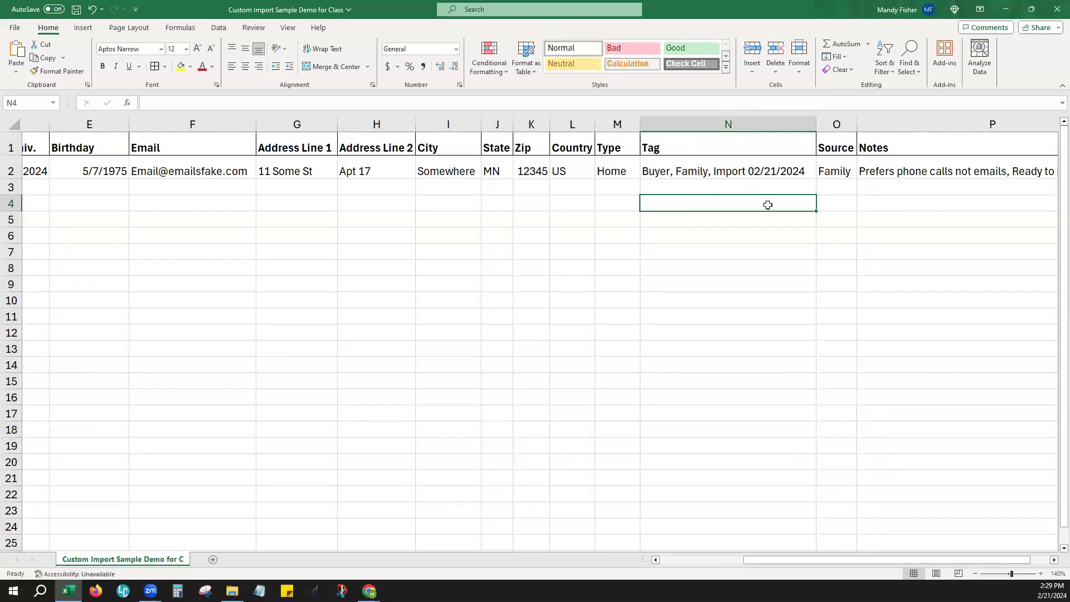
left_click(835, 123)
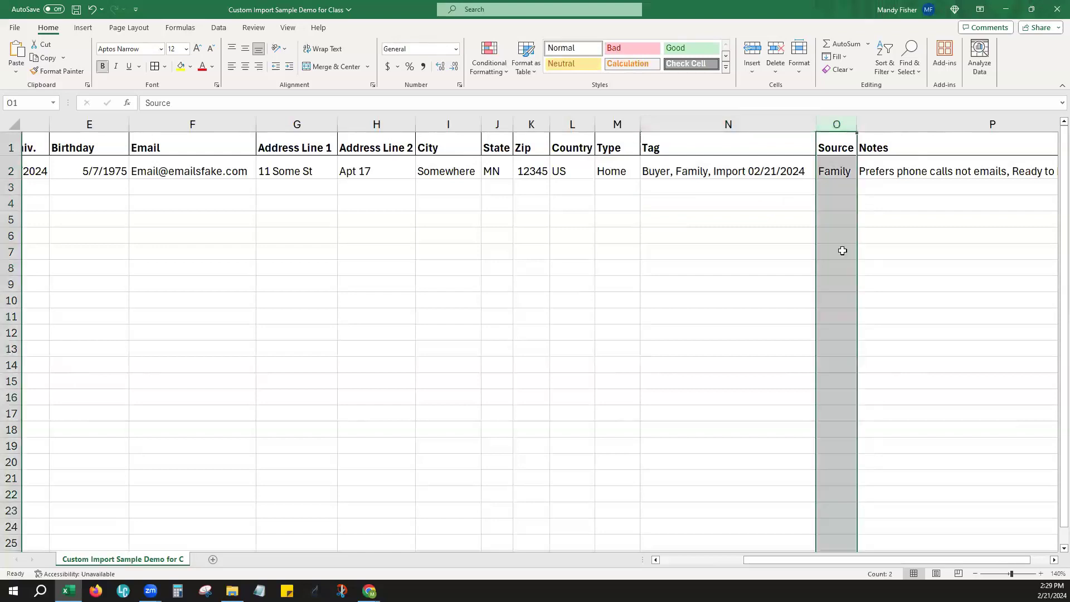
left_click(903, 279)
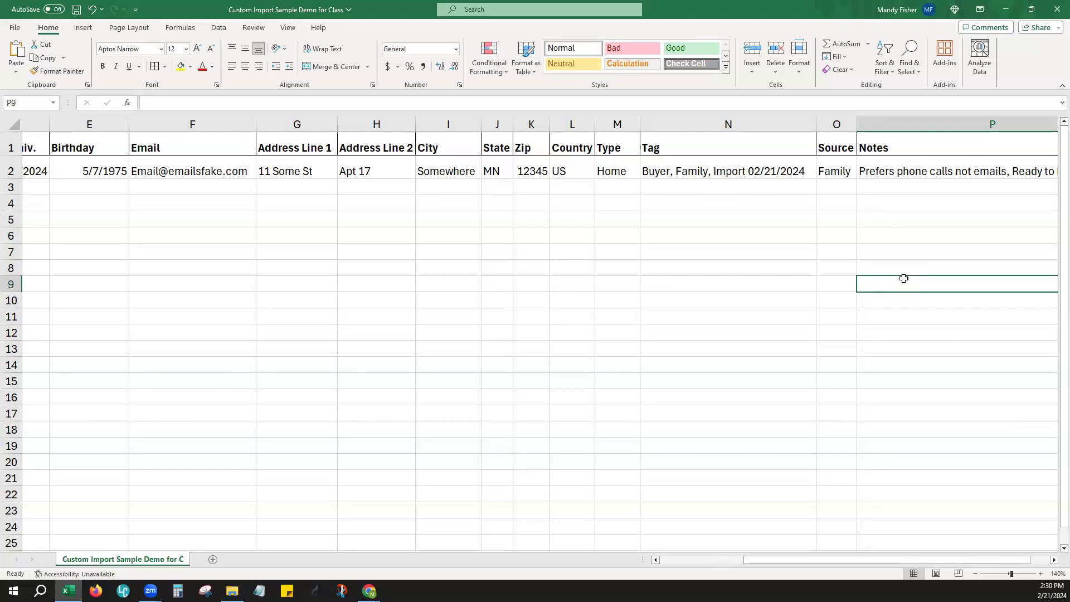
left_click(835, 123)
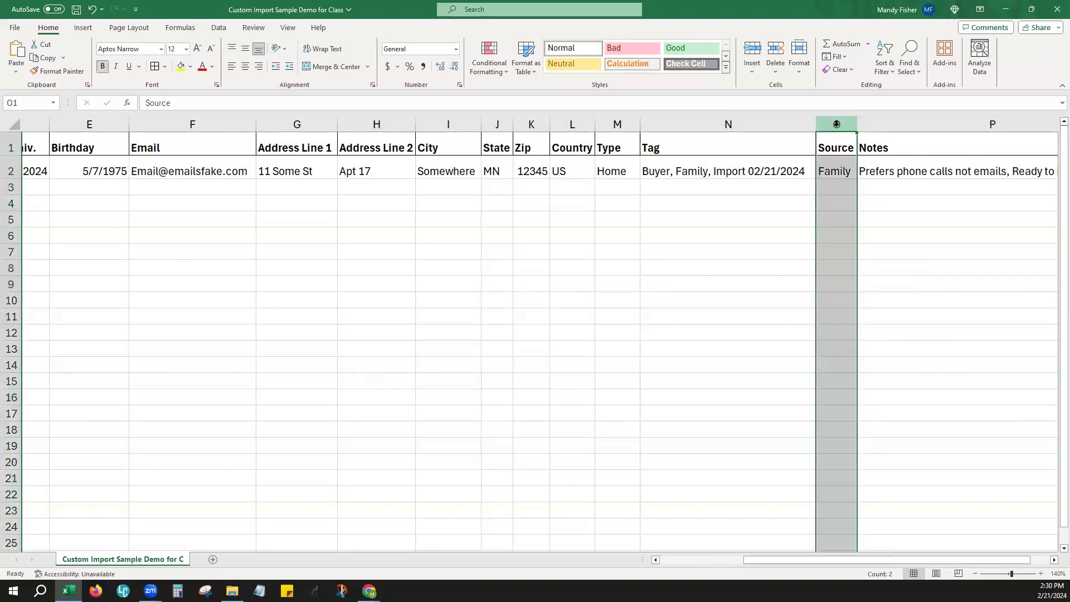
left_click_drag(872, 563, 892, 563)
left_click(829, 204)
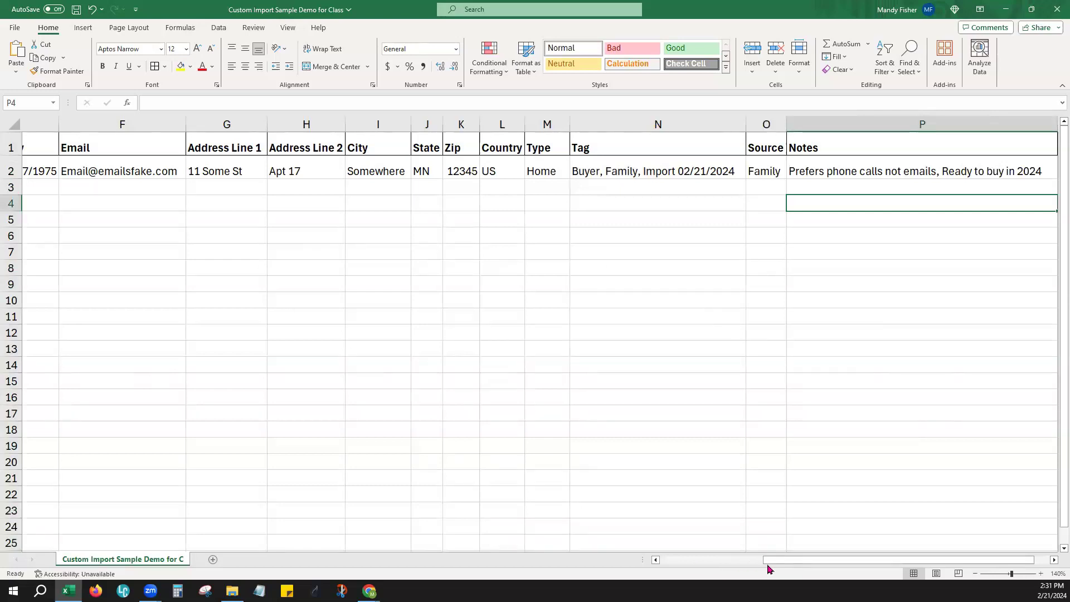
left_click_drag(778, 560, 678, 560)
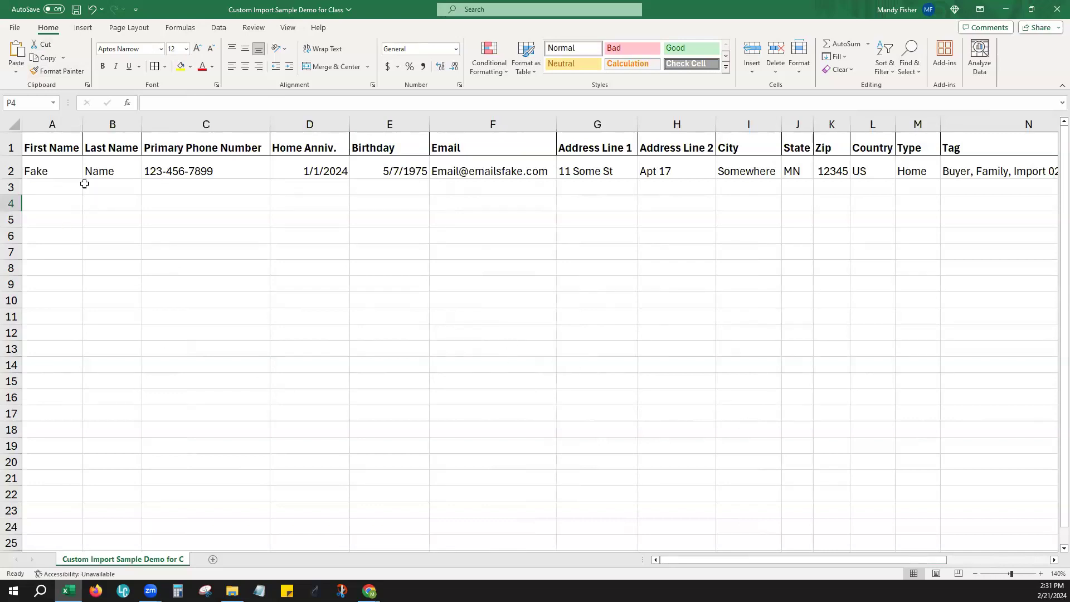
left_click_drag(68, 186, 56, 357)
left_click_drag(191, 250, 208, 415)
left_click_drag(354, 252, 365, 422)
left_click(44, 218)
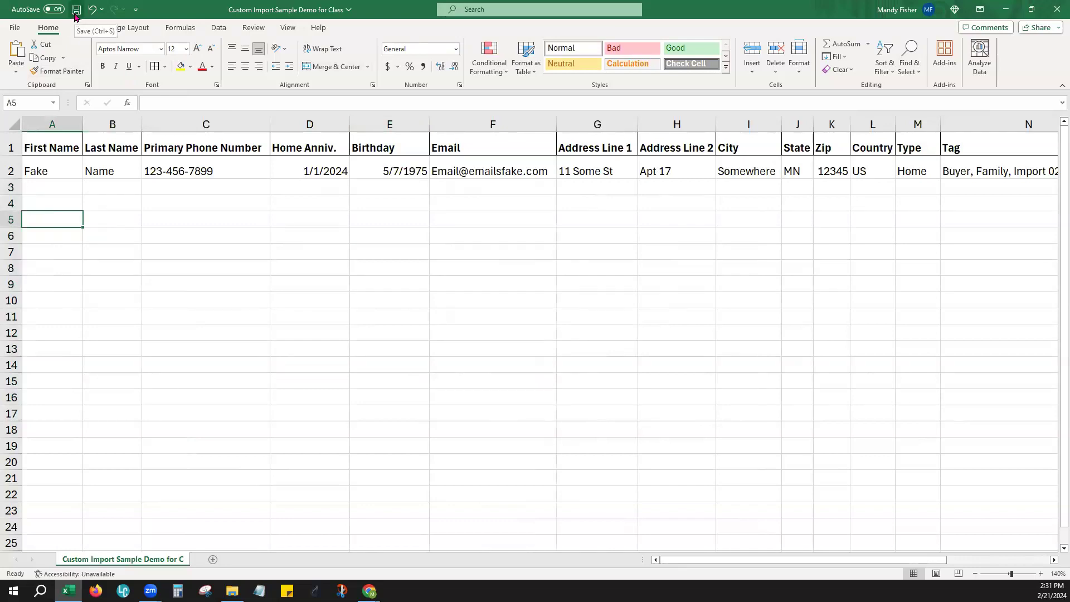
- Review the Save As dialog with Downloads and CSV (Comma delimited) chosen, then cancel without saving
left_click(14, 27)
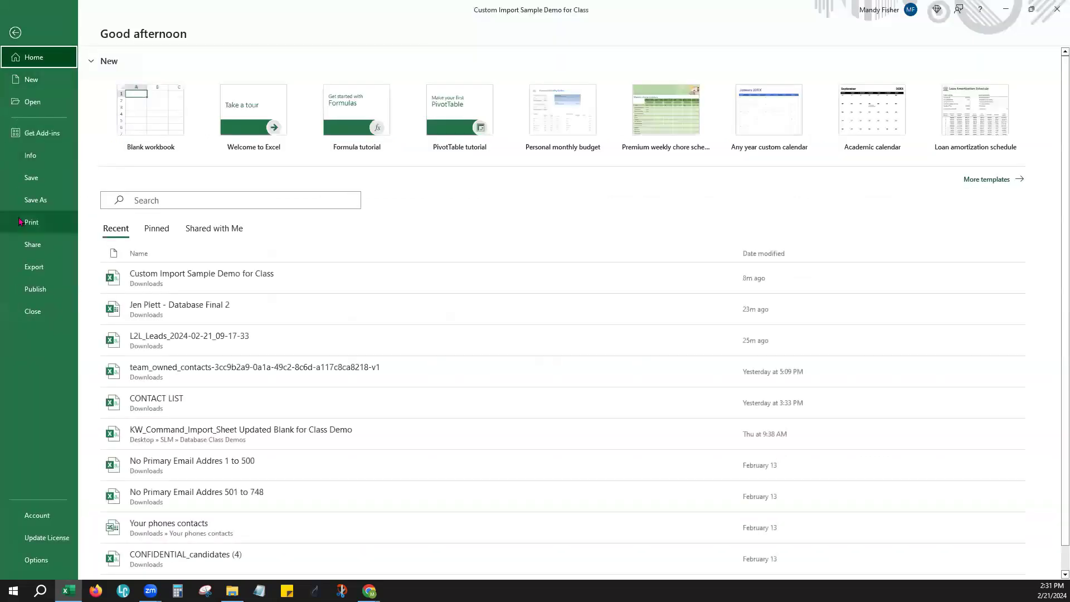
left_click(34, 200)
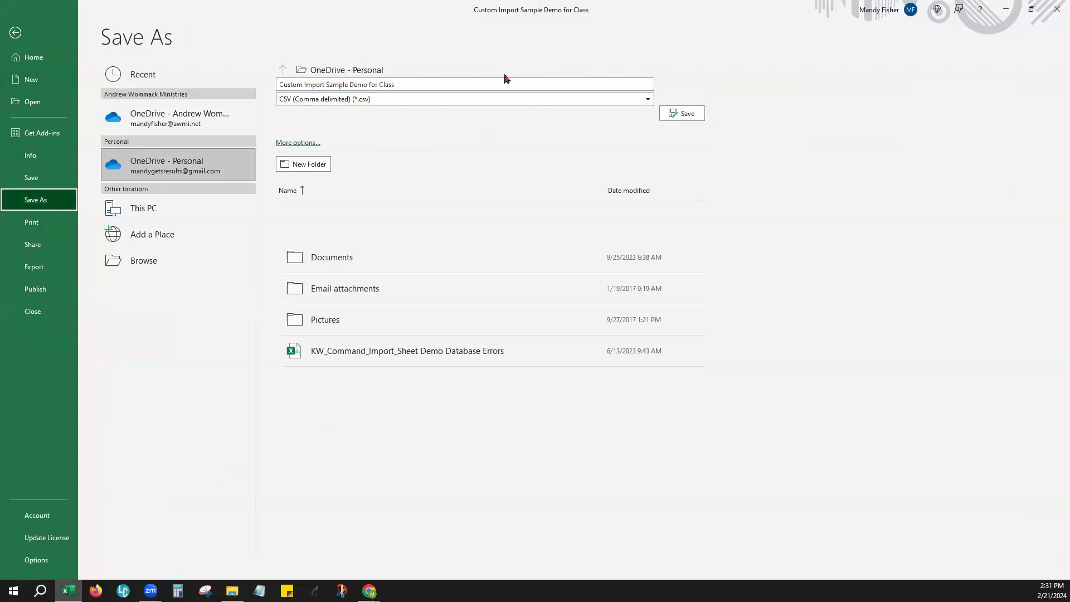
left_click(336, 257)
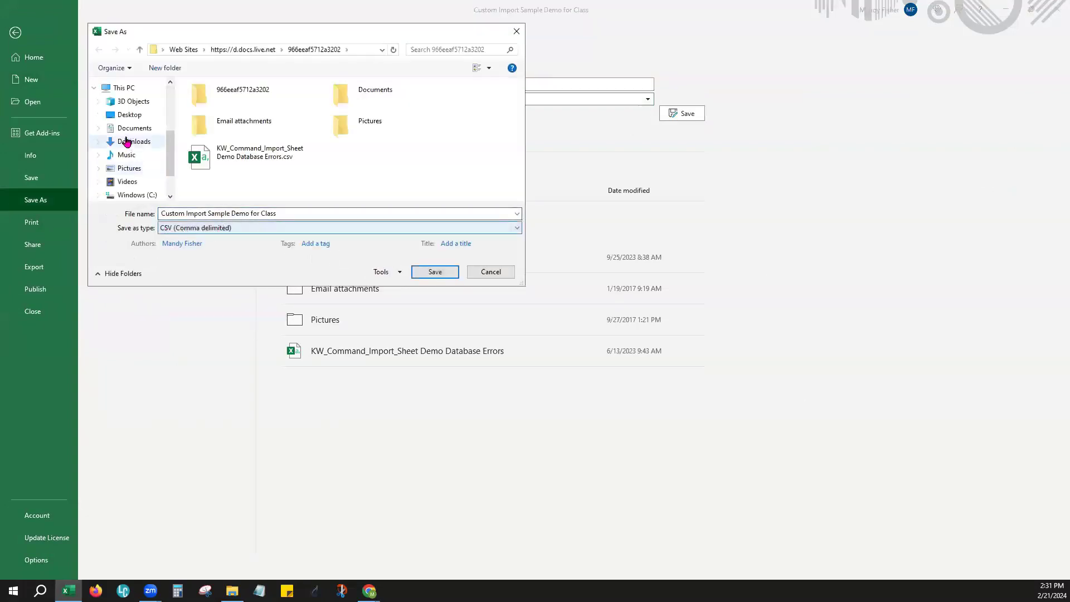
left_click(128, 141)
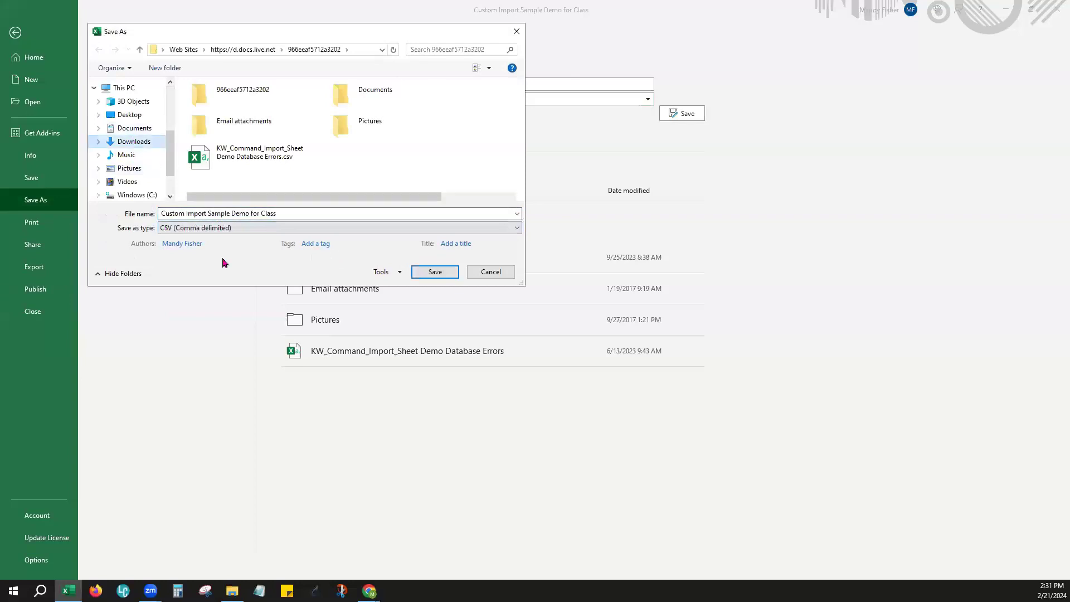
left_click(180, 228)
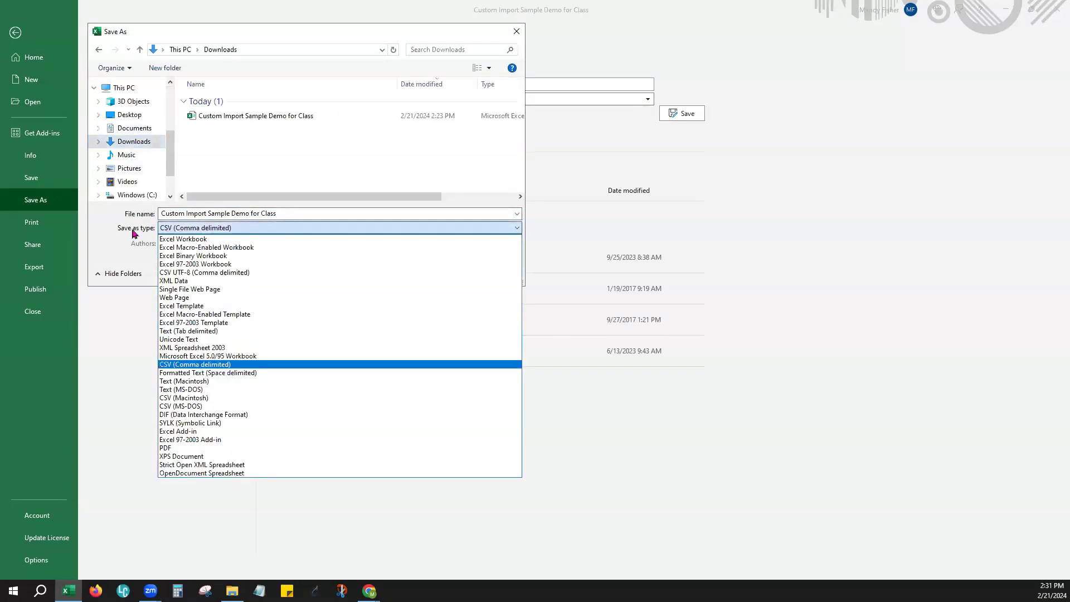
left_click(205, 366)
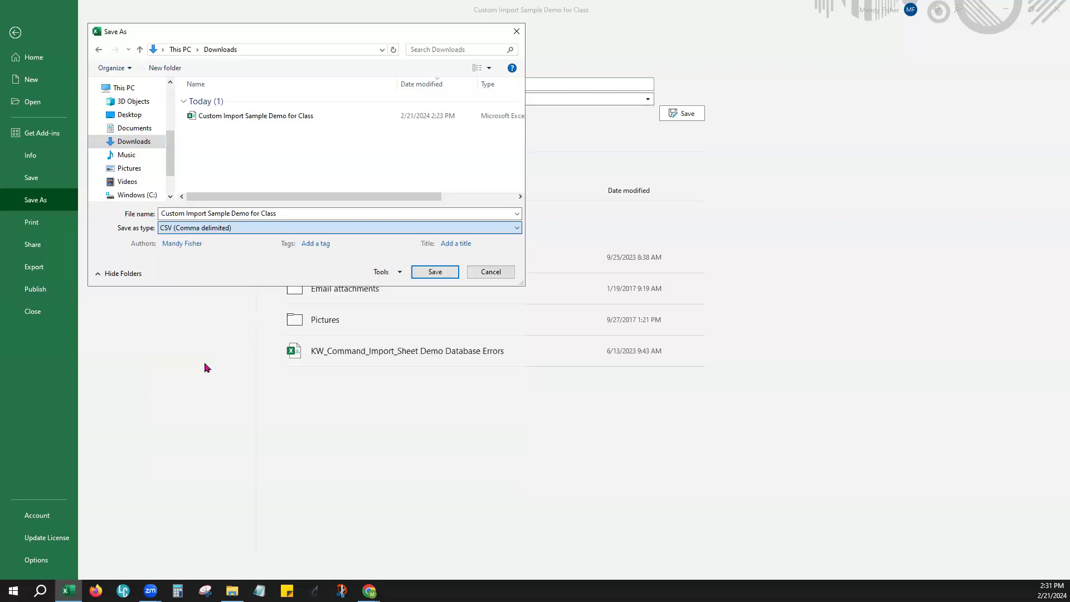
left_click(490, 272)
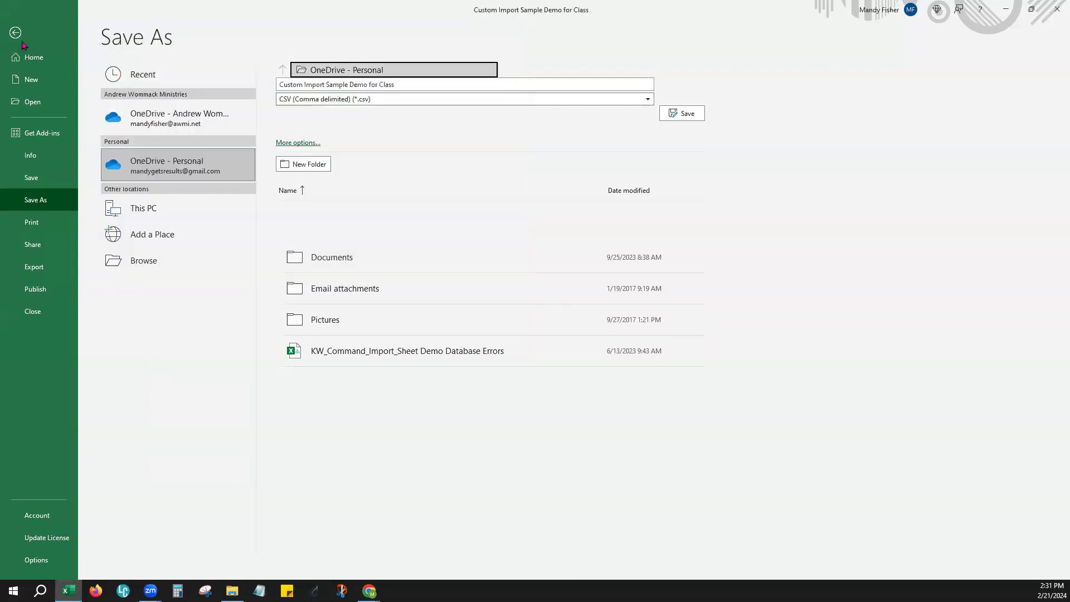
- Try uploading the Custom Import Sample Demo for Class file and dismiss the file-in-use warning
left_click(16, 33)
left_click(1002, 9)
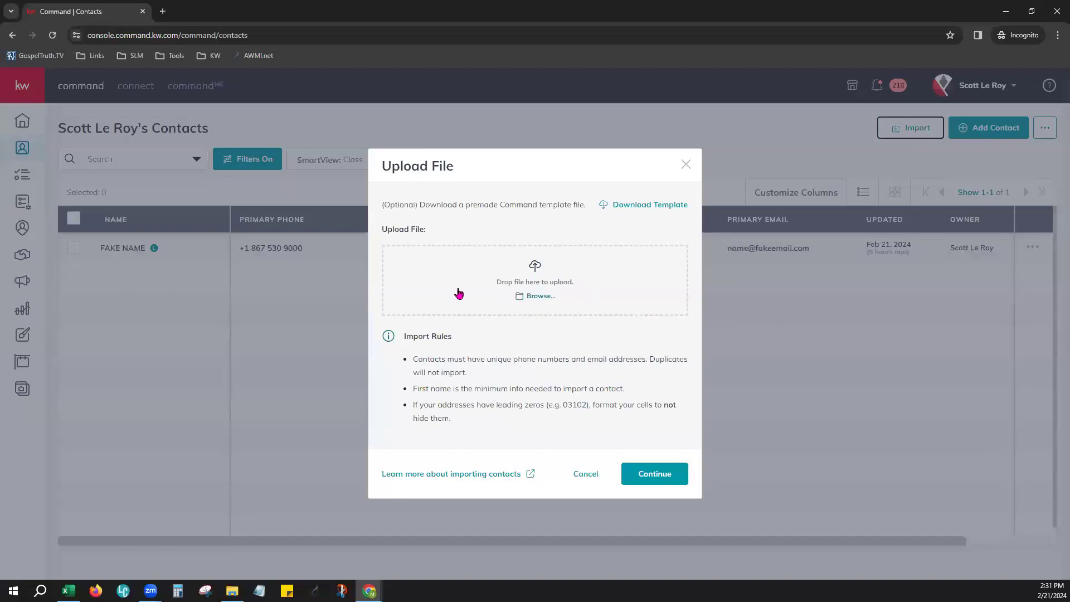
left_click(535, 297)
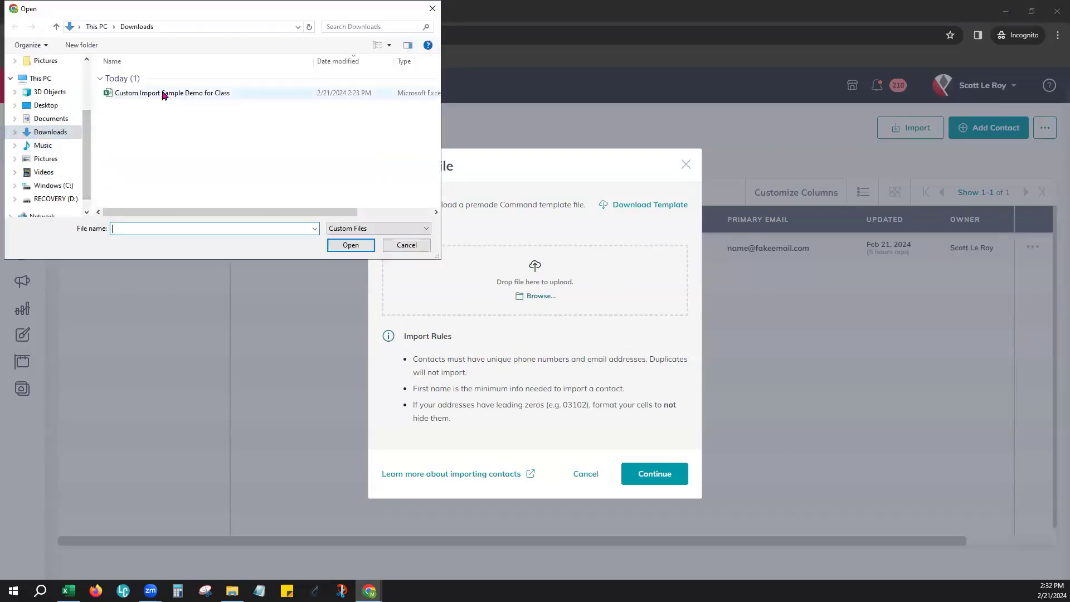
double_click(165, 93)
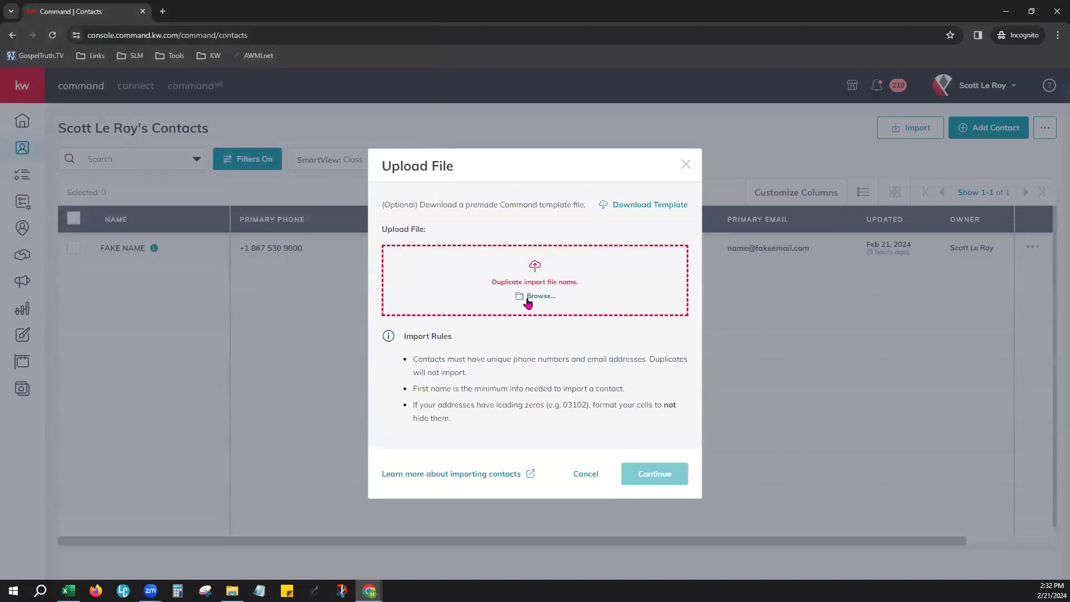
left_click(232, 591)
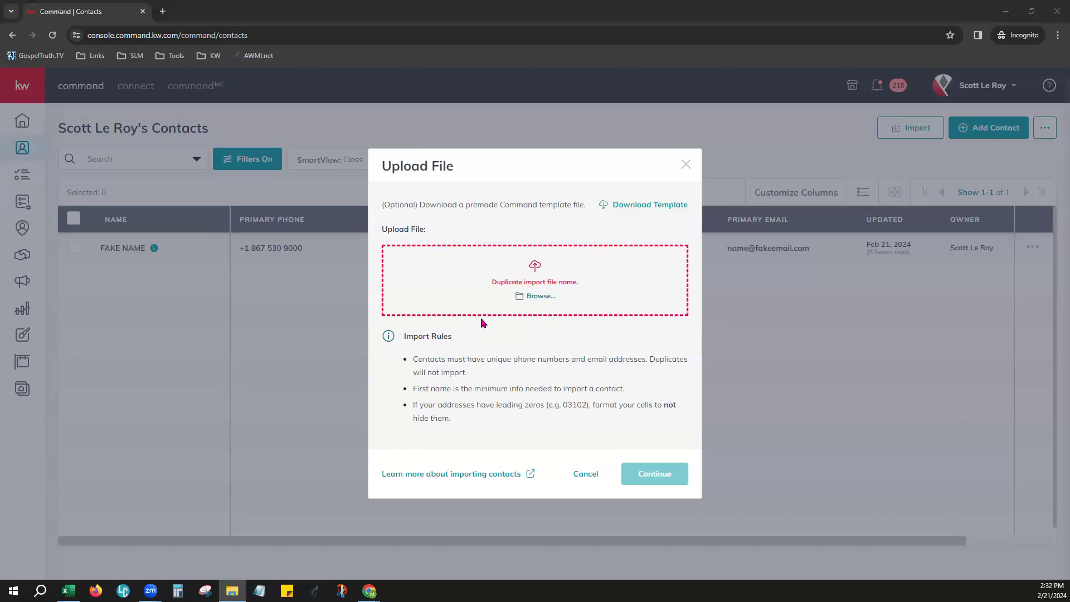
left_click(541, 289)
left_click(569, 349)
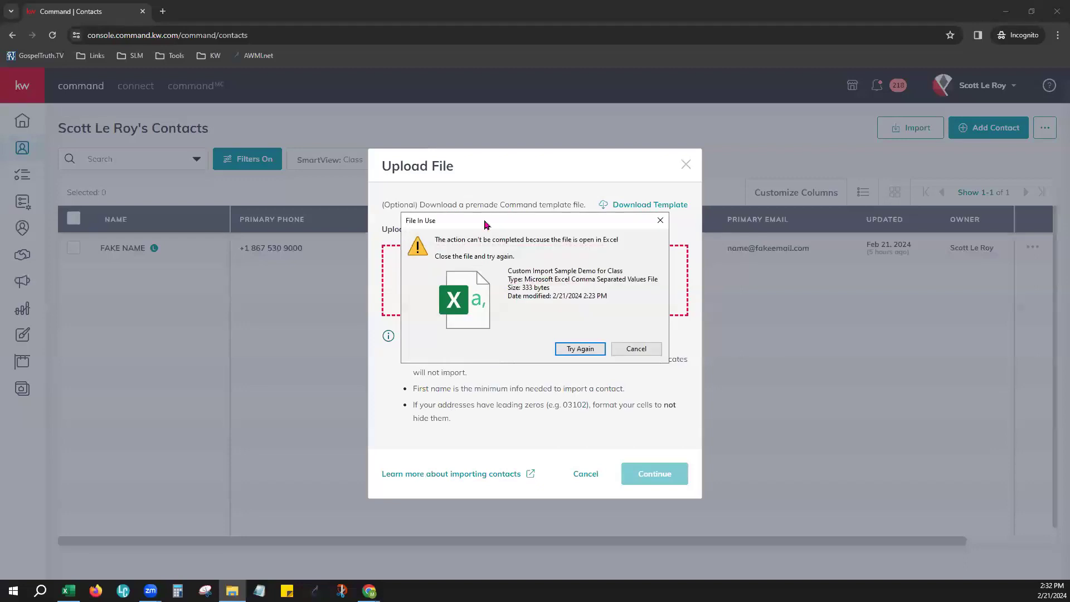
key("Return")
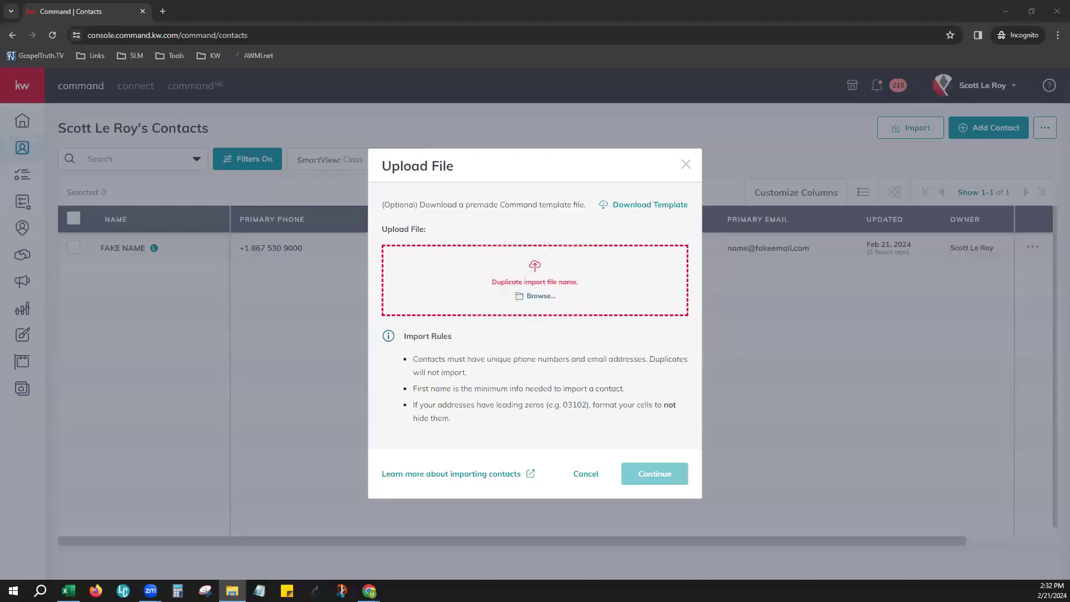
- Close the workbook, saving it as '111' in Downloads as a CSV file
key("alt+Tab")
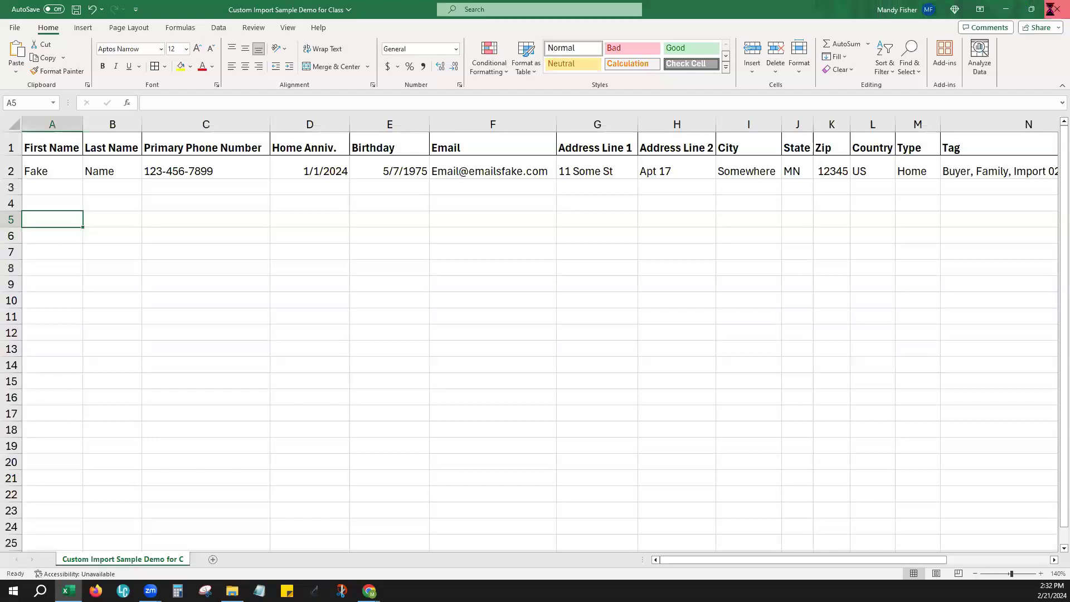
left_click(1057, 9)
left_click(558, 318)
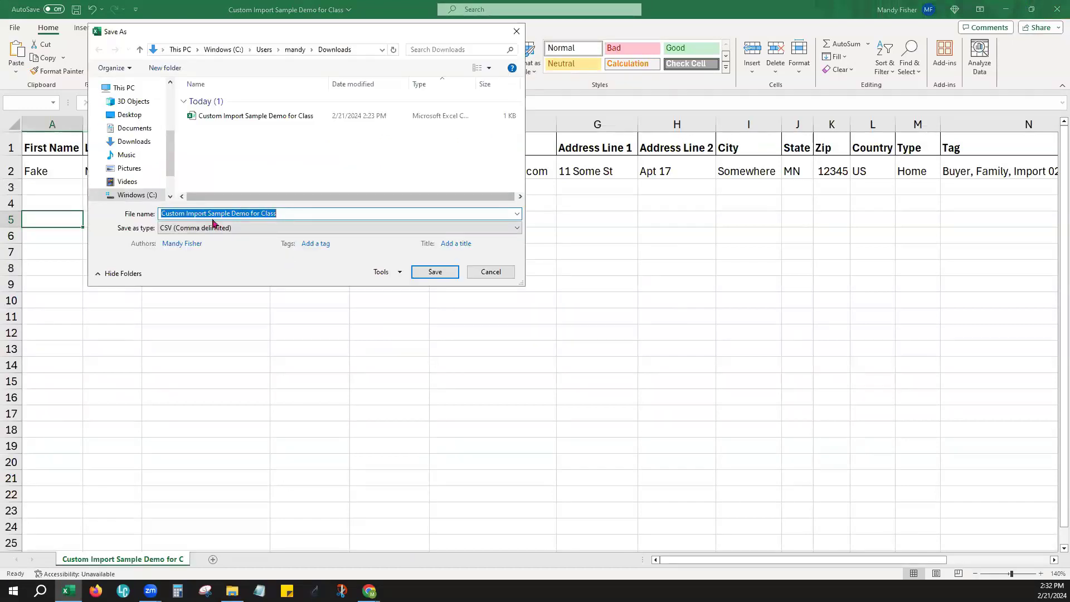
type("111")
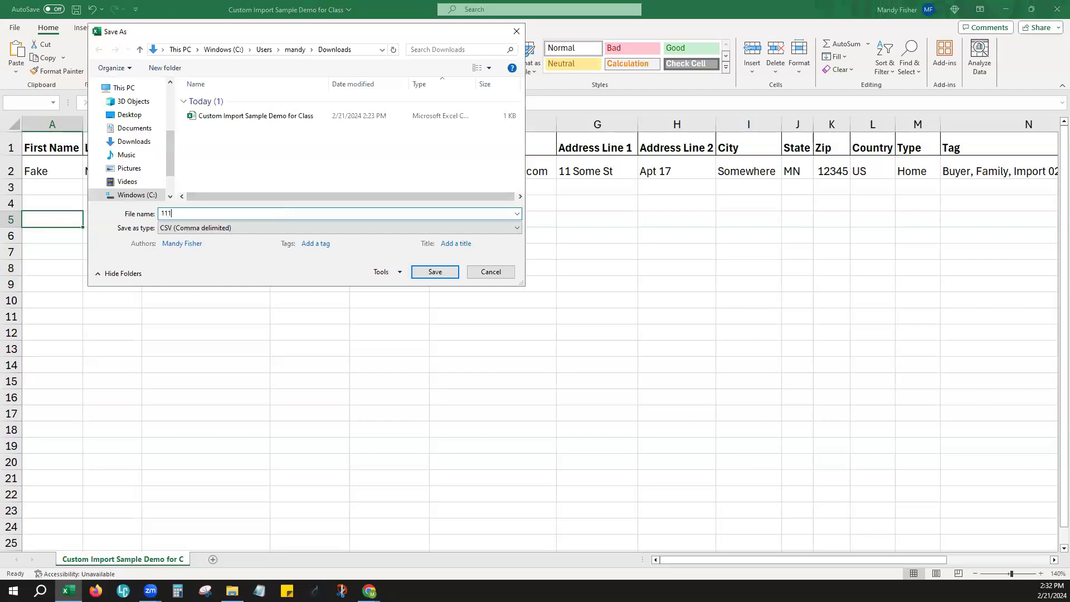
left_click(134, 141)
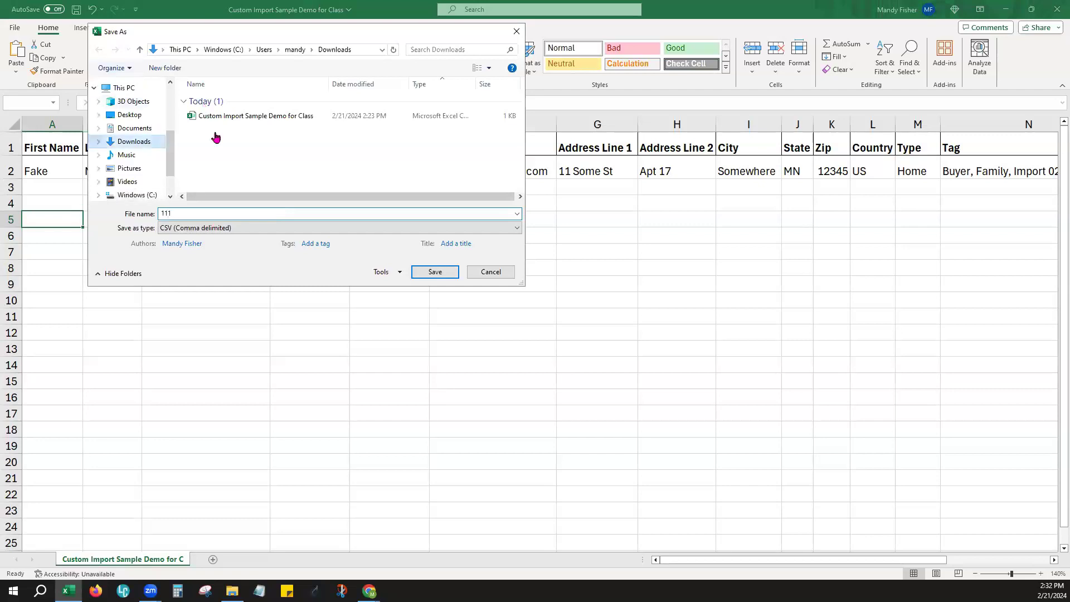
left_click(435, 272)
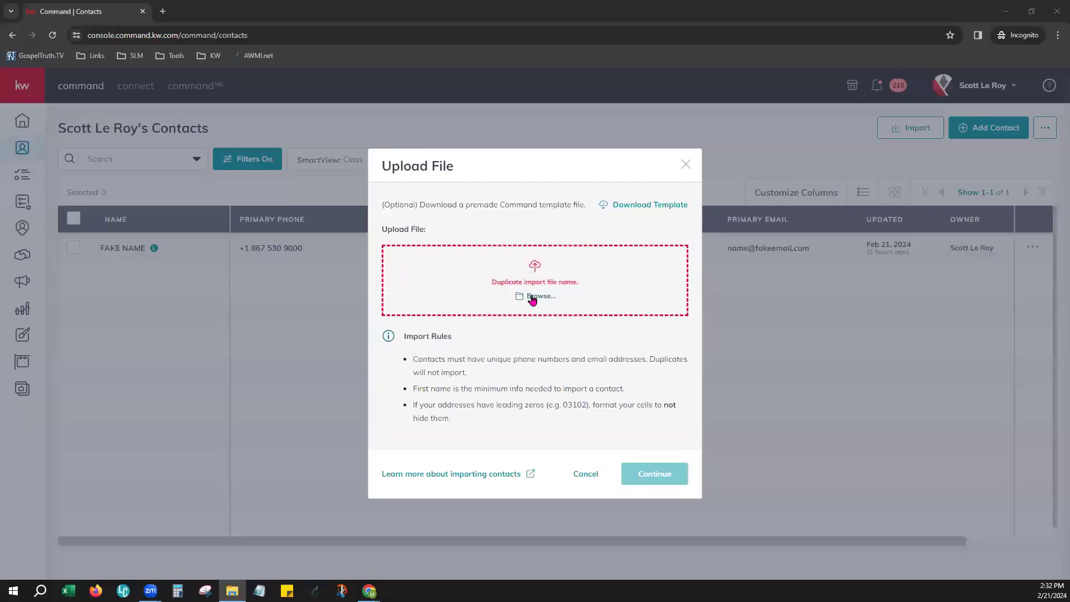
- Upload 111.csv from Downloads and continue to the Match Fields step
left_click(532, 296)
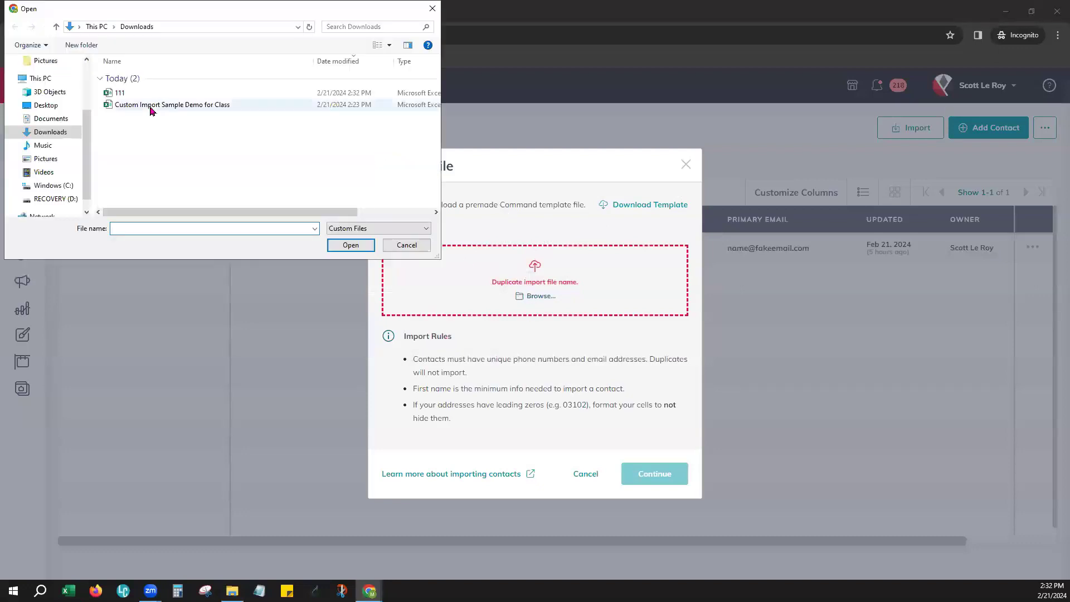
double_click(152, 94)
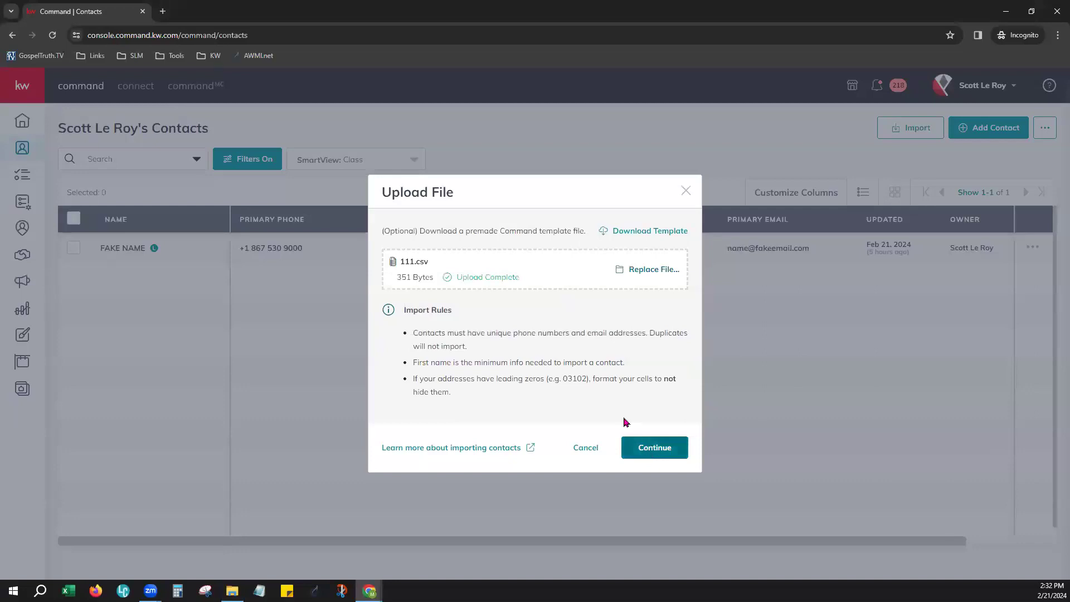
left_click_drag(403, 310, 451, 312)
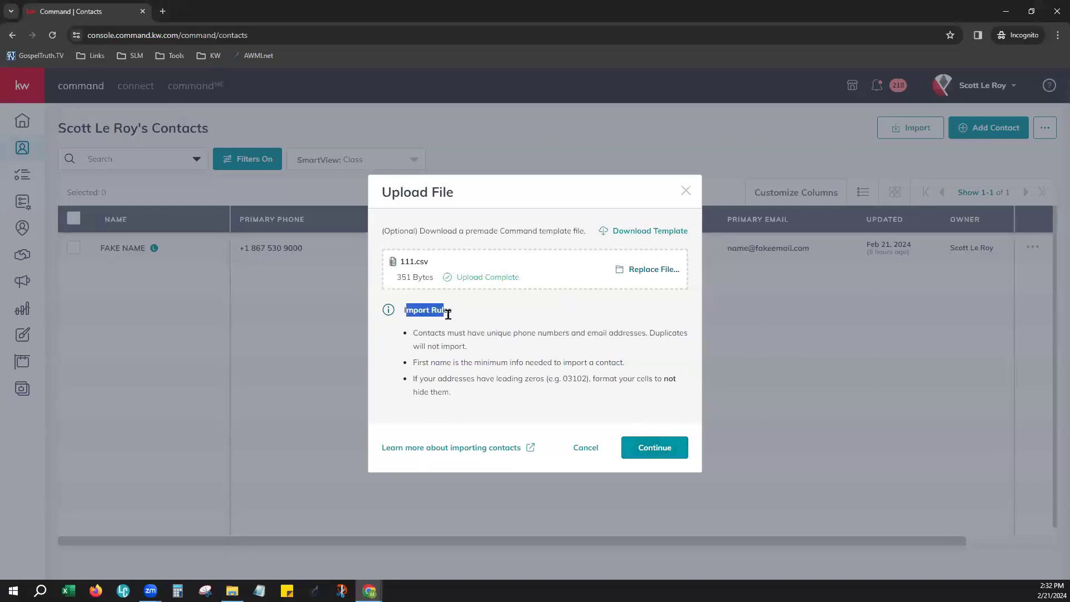
left_click(478, 402)
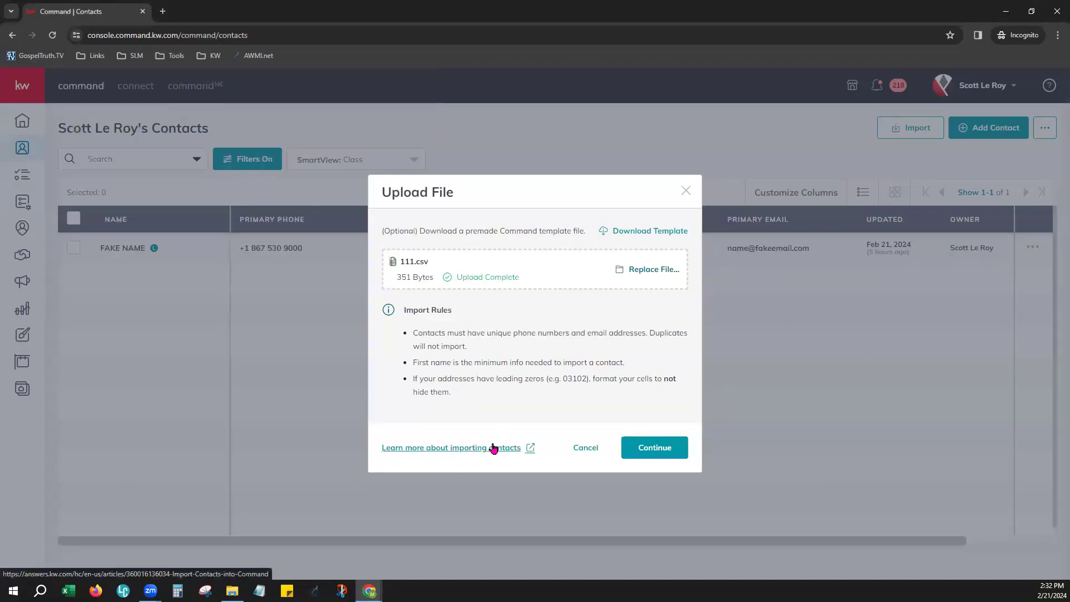
left_click(664, 448)
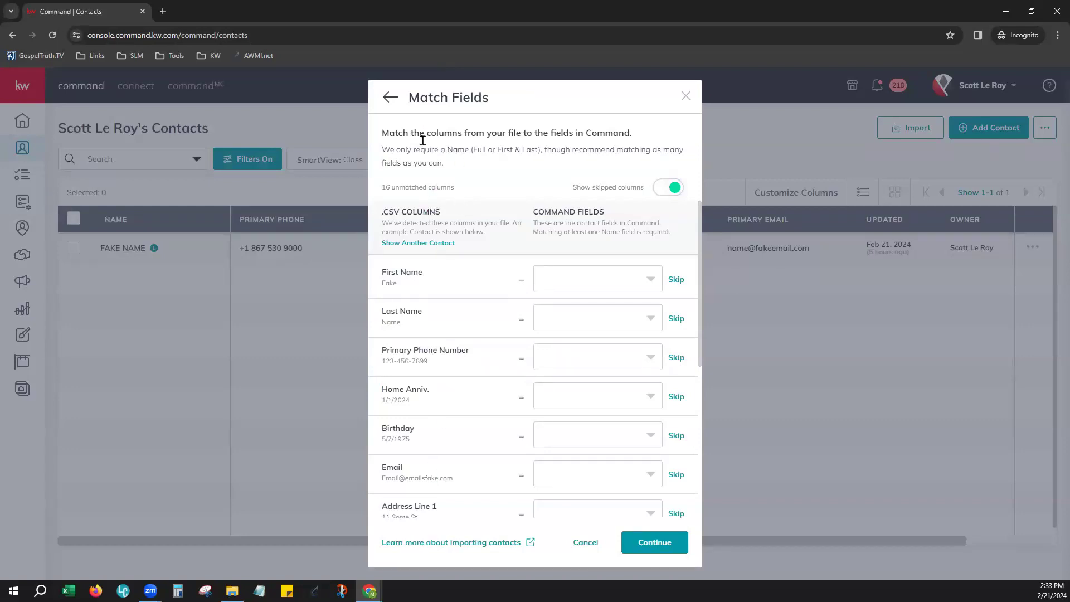
- Map the First Name, Last Name and Primary Phone Number columns to First Name, Last Name and Primary Phone
left_click_drag(384, 212, 400, 212)
left_click_drag(536, 221, 618, 223)
left_click_drag(538, 212, 611, 214)
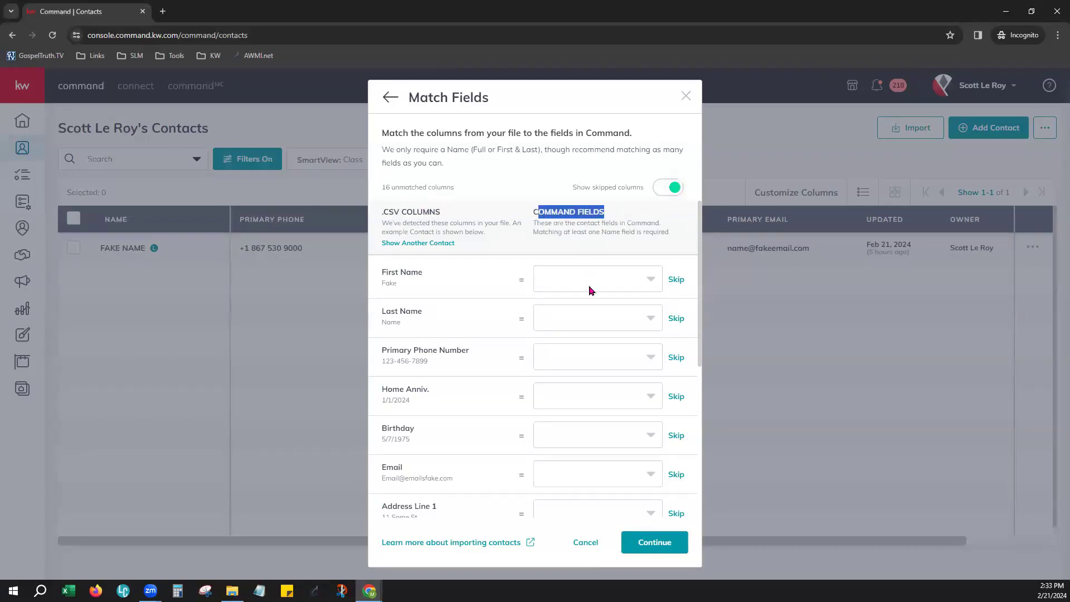
left_click(639, 239)
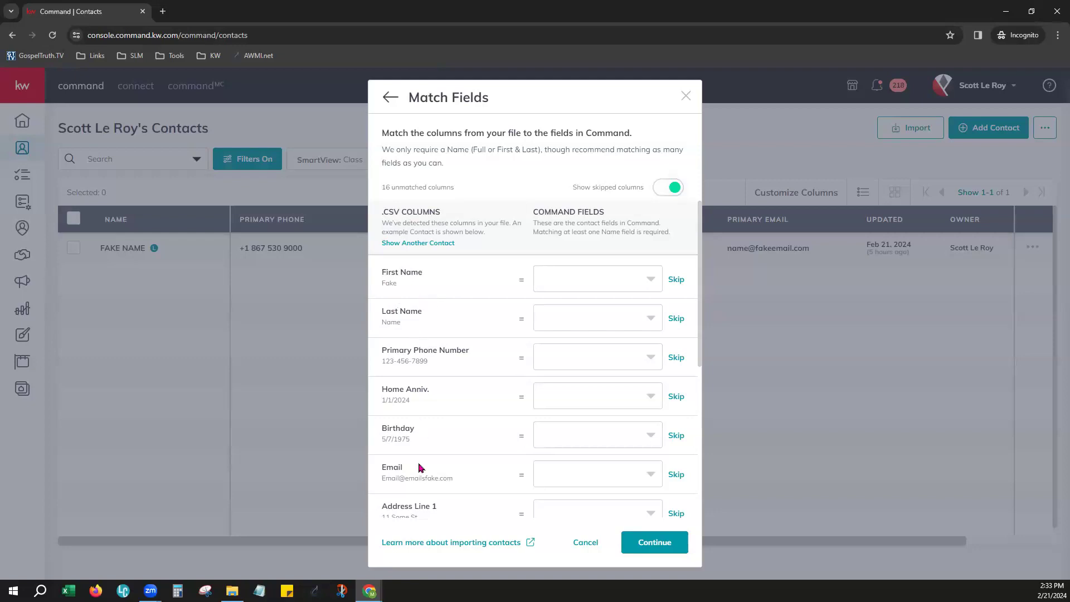
left_click(651, 285)
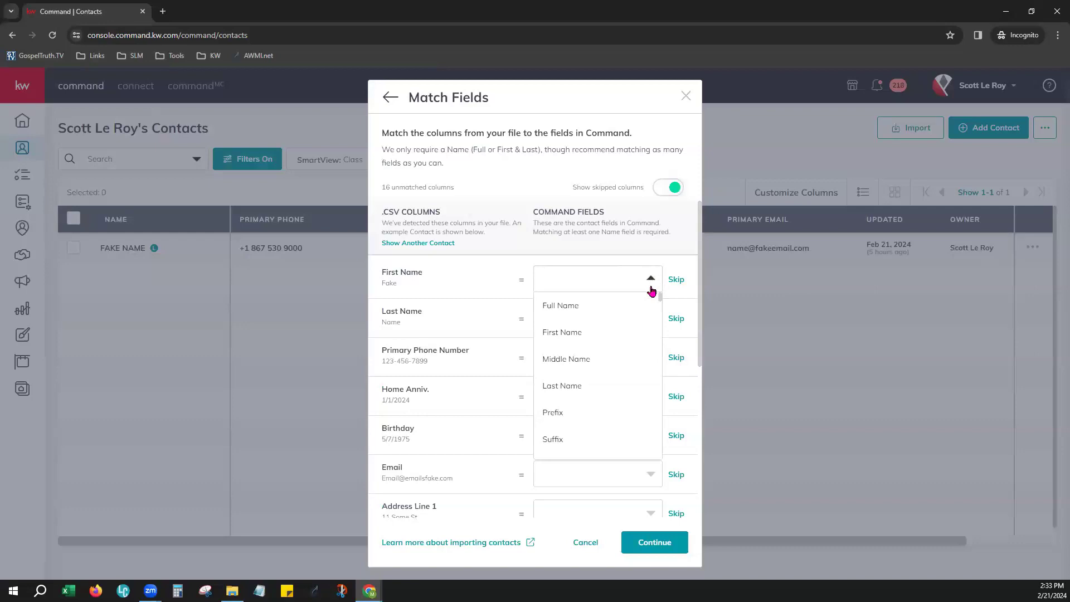
left_click(595, 334)
left_click(633, 314)
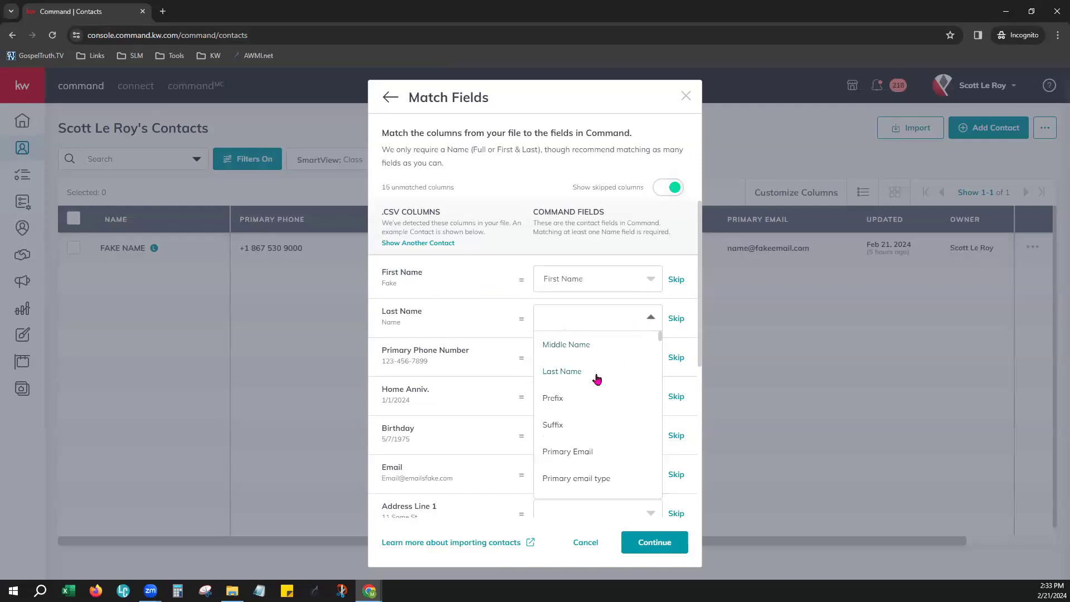
left_click(597, 375)
left_click(638, 358)
scroll(621, 445, "down", 3)
scroll(622, 452, "down", 1)
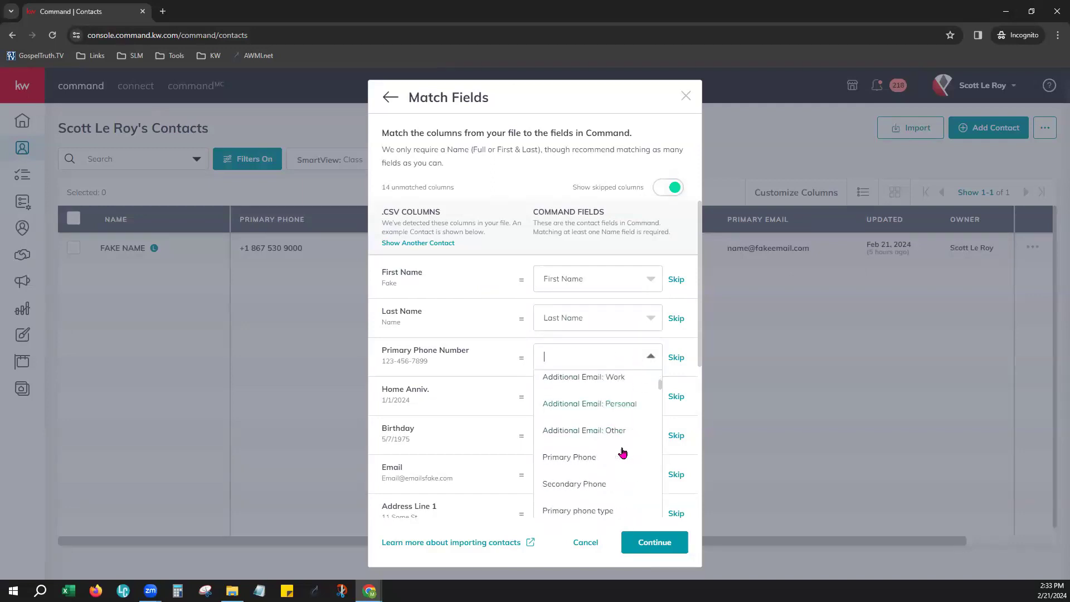
left_click(570, 458)
- Browse the Home Anniv. field list and close it, leaving that column unmatched
left_click(630, 396)
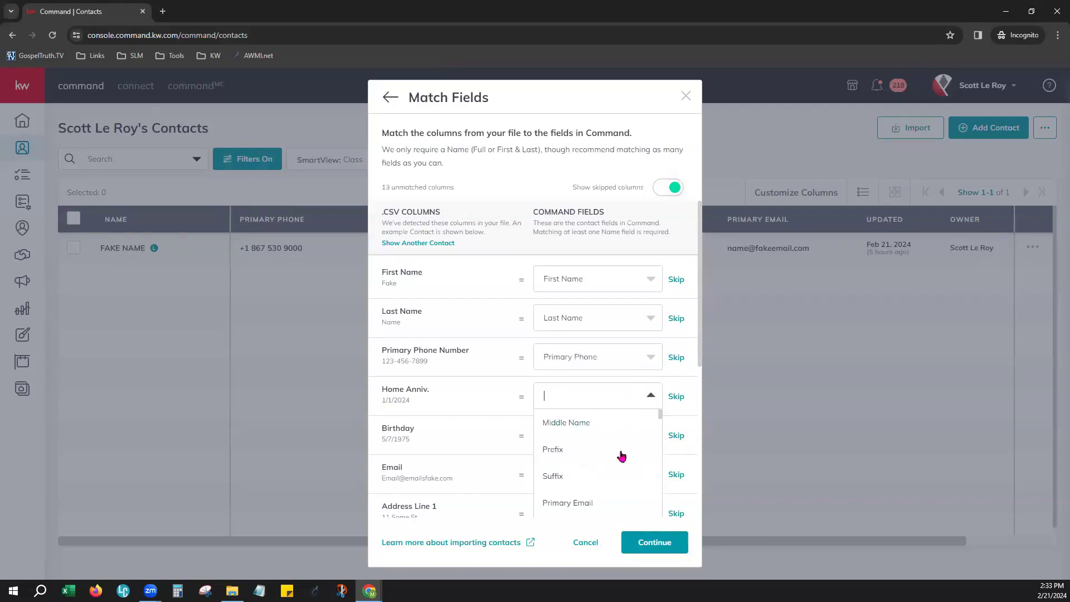
scroll(622, 456, "down", 3)
scroll(621, 456, "down", 5)
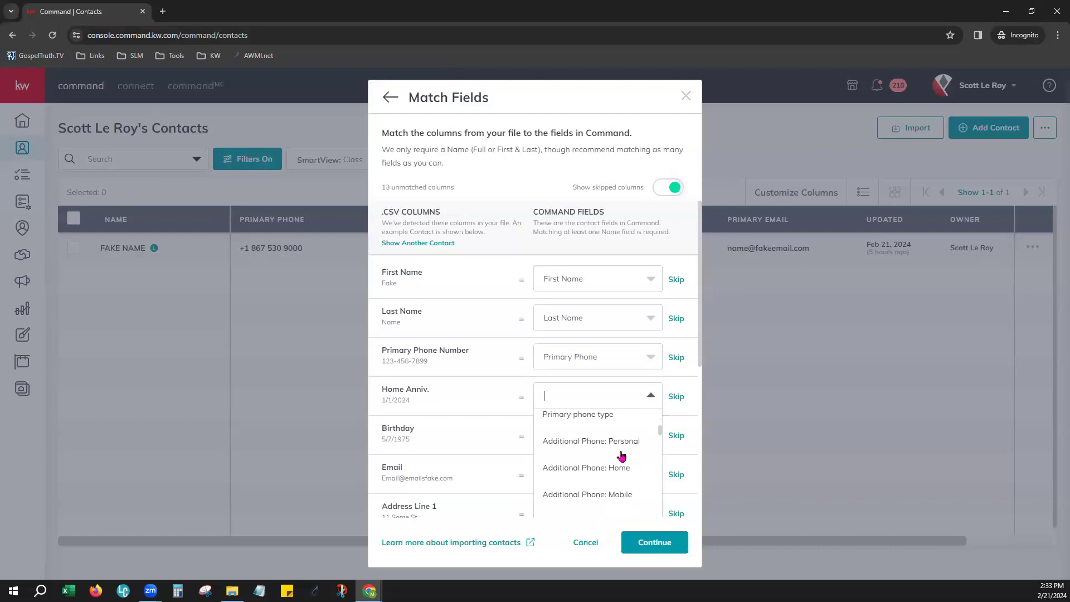
scroll(621, 456, "down", 5)
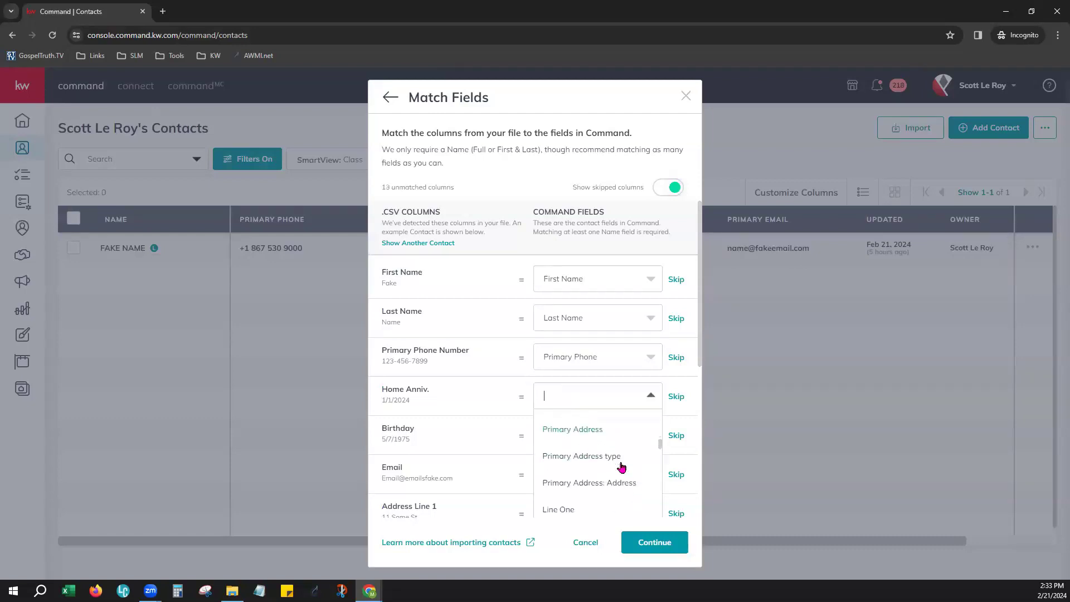
scroll(622, 467, "down", 2)
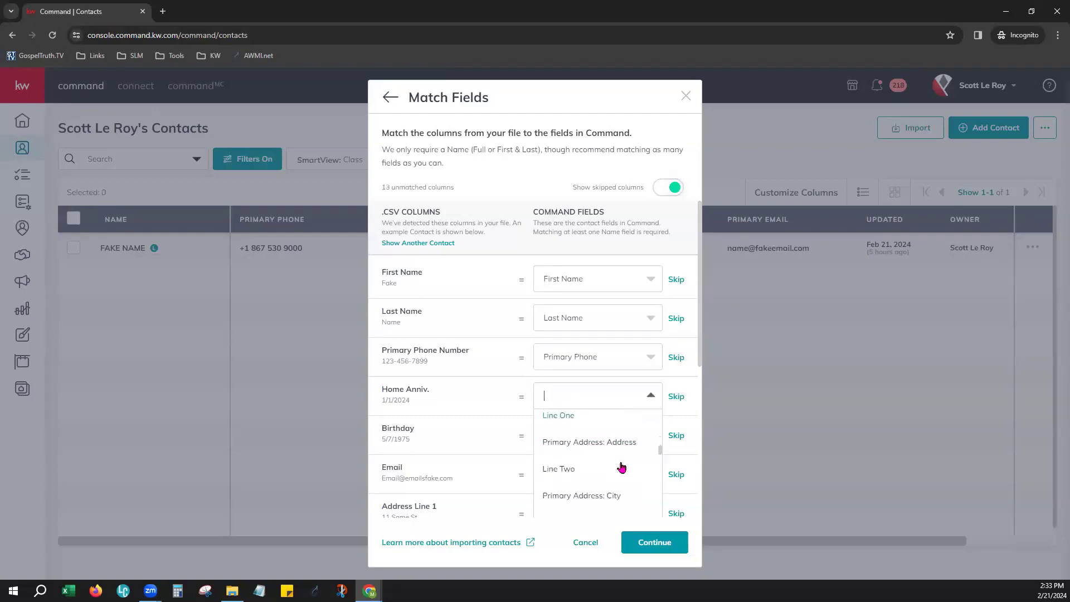
scroll(622, 467, "down", 3)
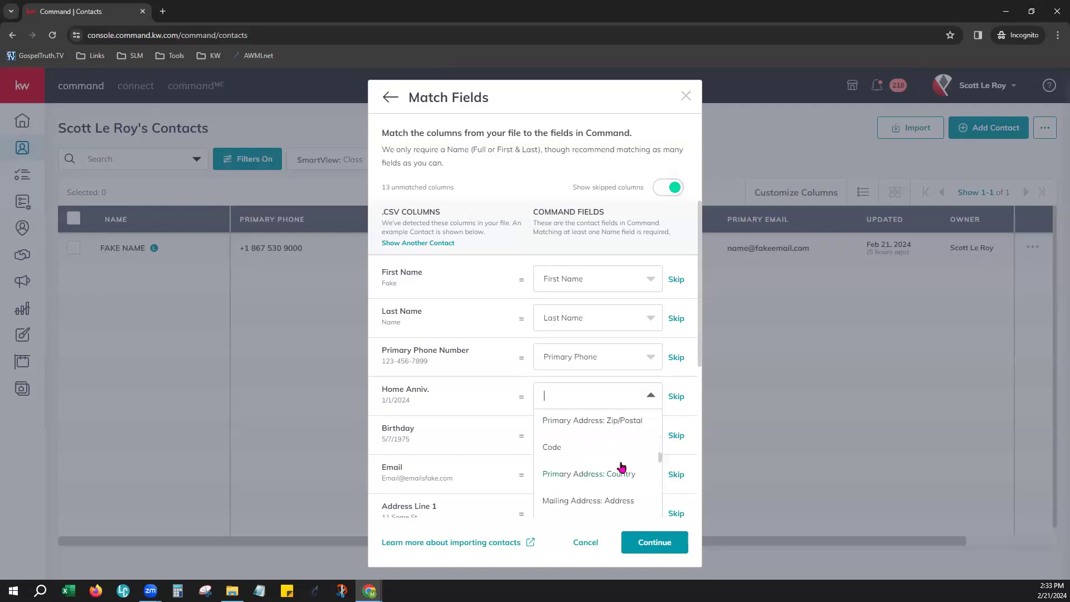
scroll(622, 467, "down", 4)
scroll(622, 467, "down", 3)
scroll(621, 467, "down", 5)
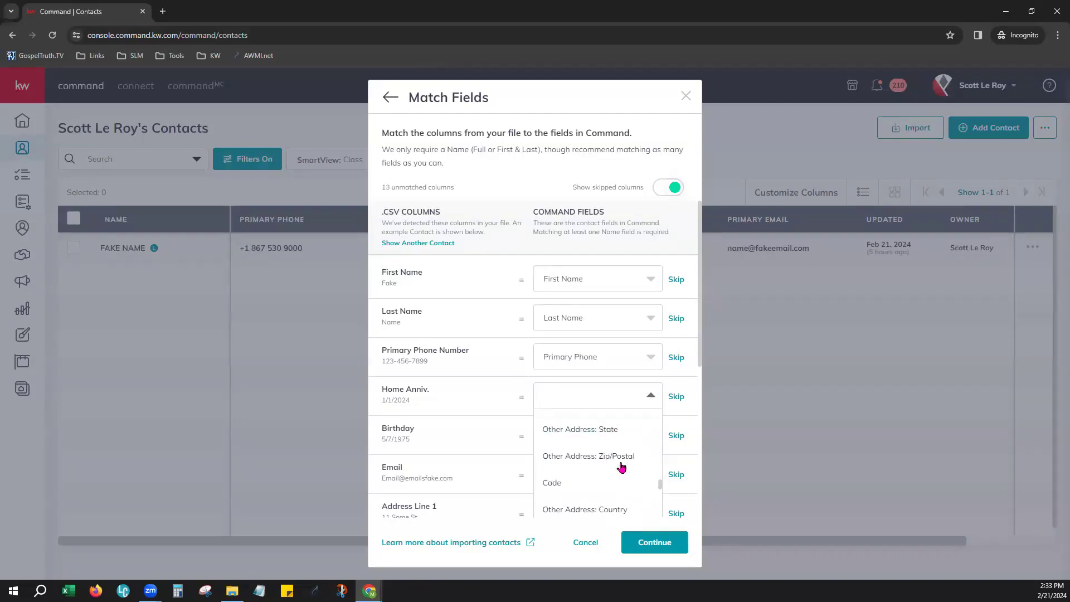
scroll(622, 467, "down", 5)
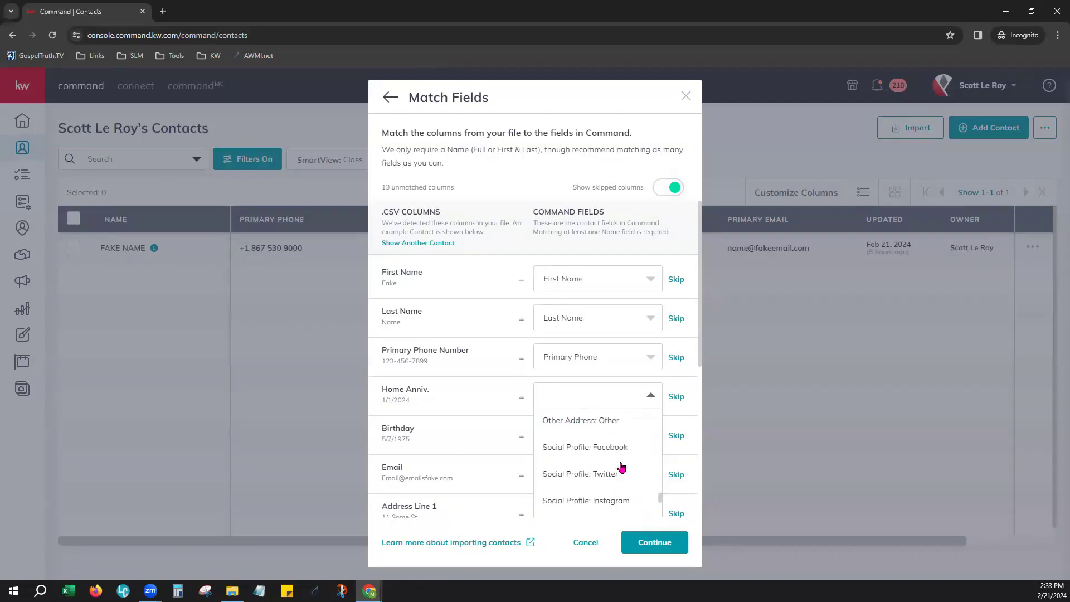
scroll(622, 466, "down", 2)
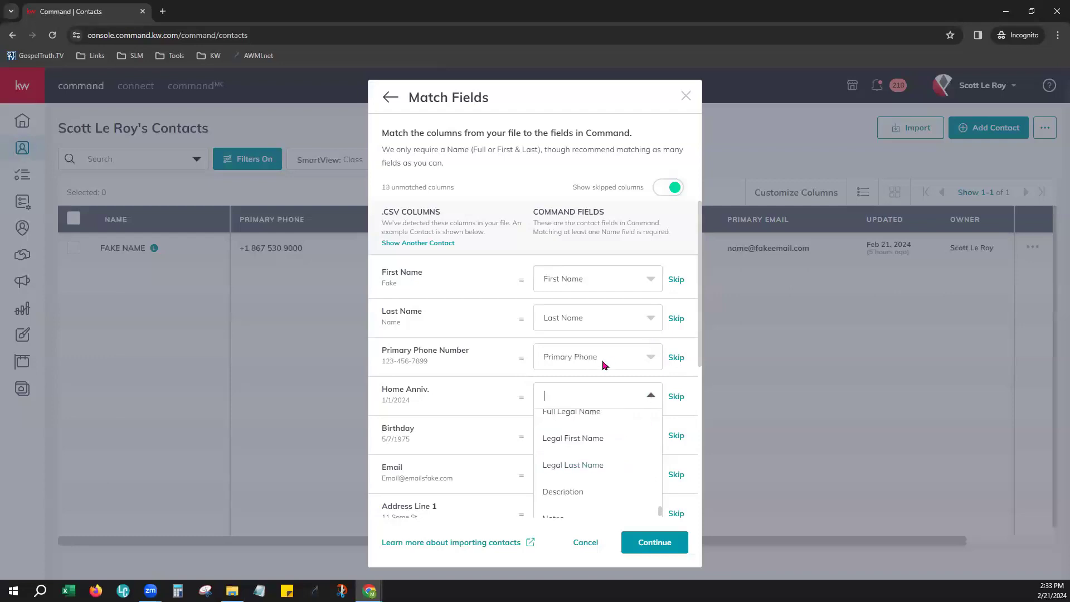
left_click(519, 399)
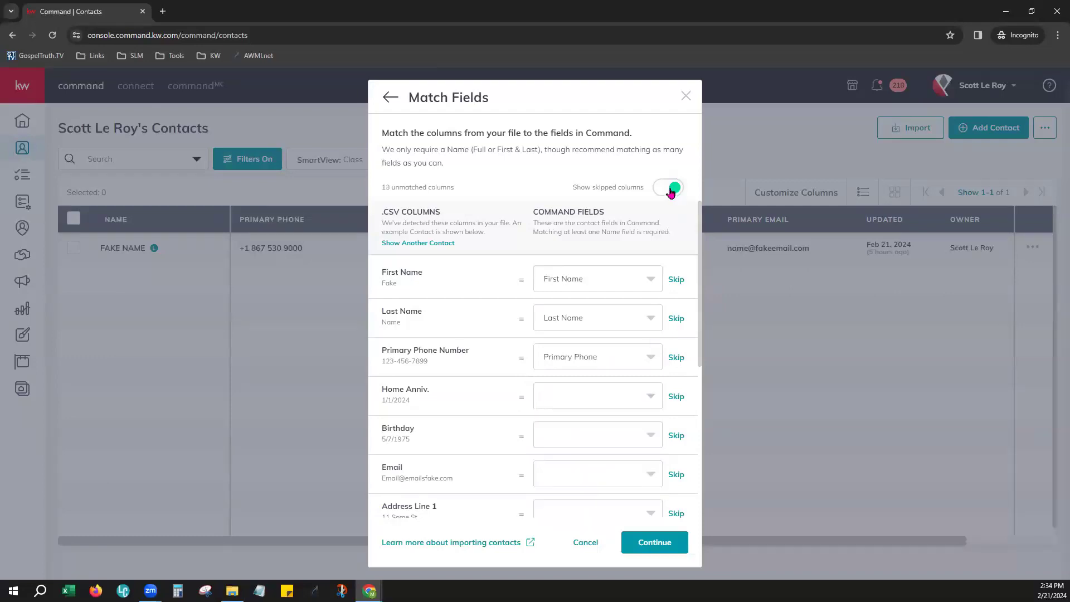
- Hide skipped columns, skip Home Anniv. and the seven other unmatched columns, then continue
left_click(670, 188)
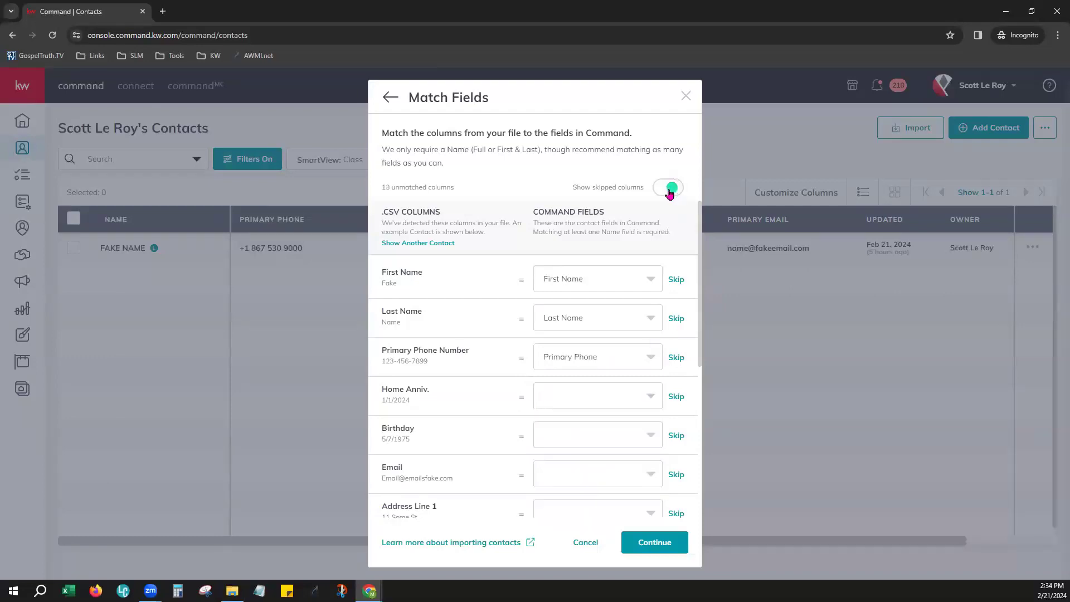
left_click(677, 395)
left_click(676, 403)
left_click(676, 402)
left_click(677, 402)
left_click(677, 402)
left_click(676, 402)
left_click(676, 402)
left_click(676, 402)
left_click(675, 403)
left_click(676, 402)
left_click(676, 402)
left_click(676, 403)
left_click(676, 403)
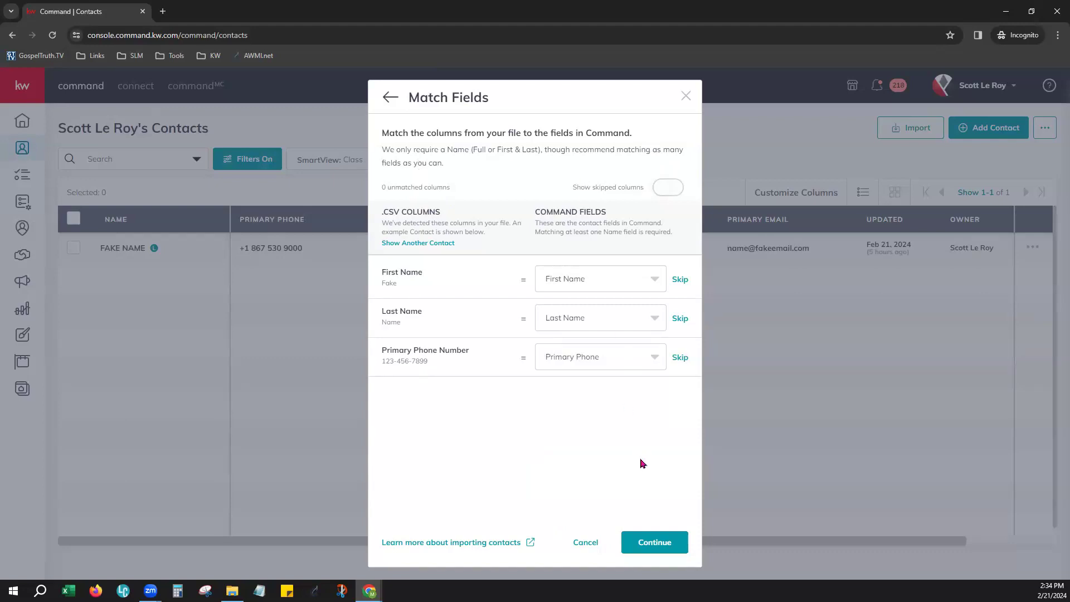
left_click(653, 544)
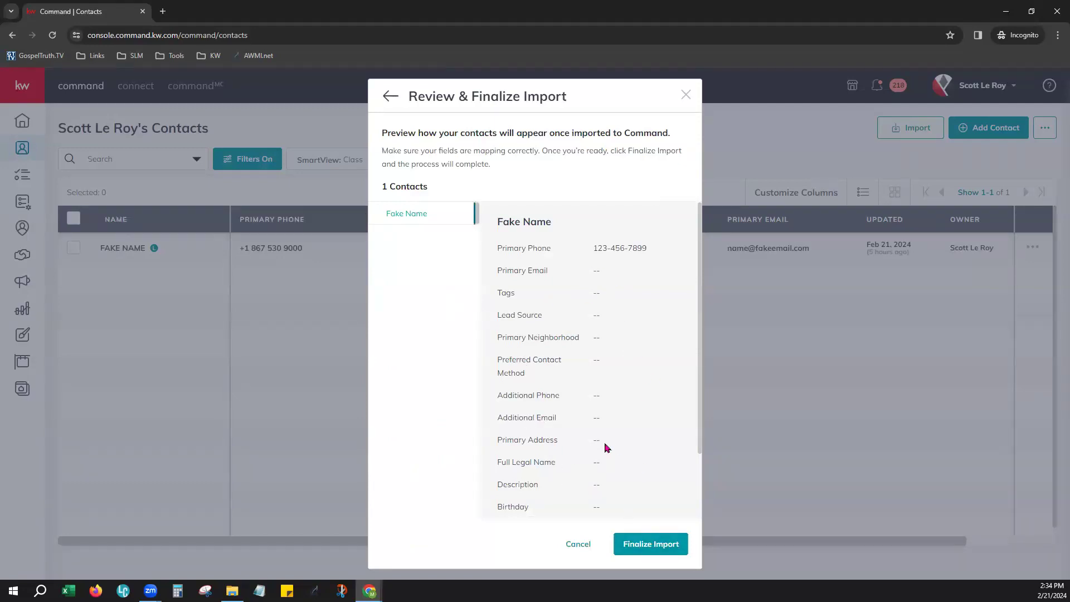
- Review the one-contact preview of 111.csv and finalize the import
scroll(607, 447, "down", 2)
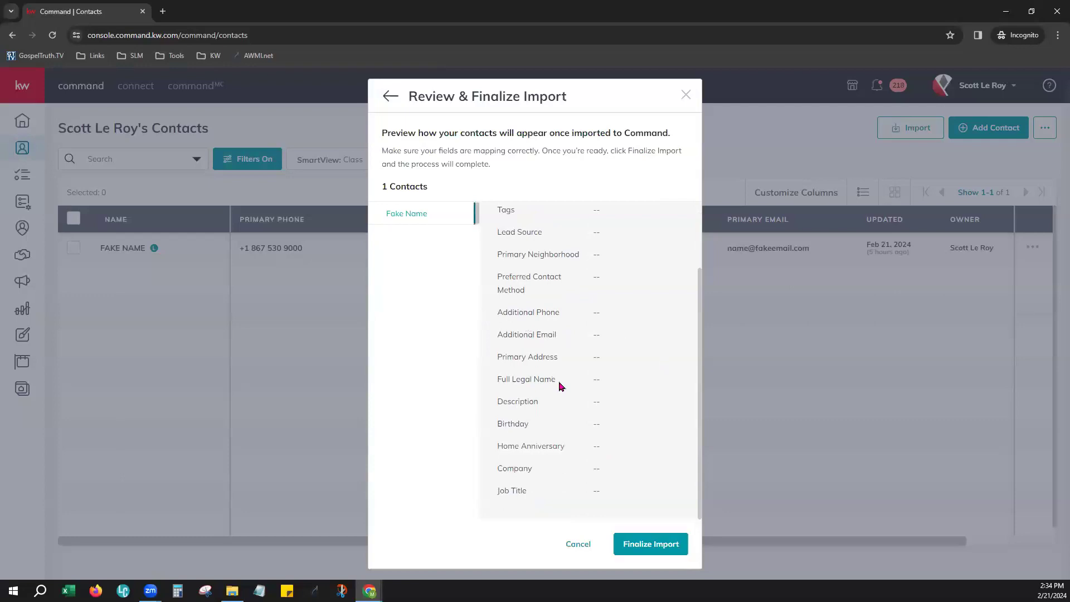
scroll(563, 385, "up", 2)
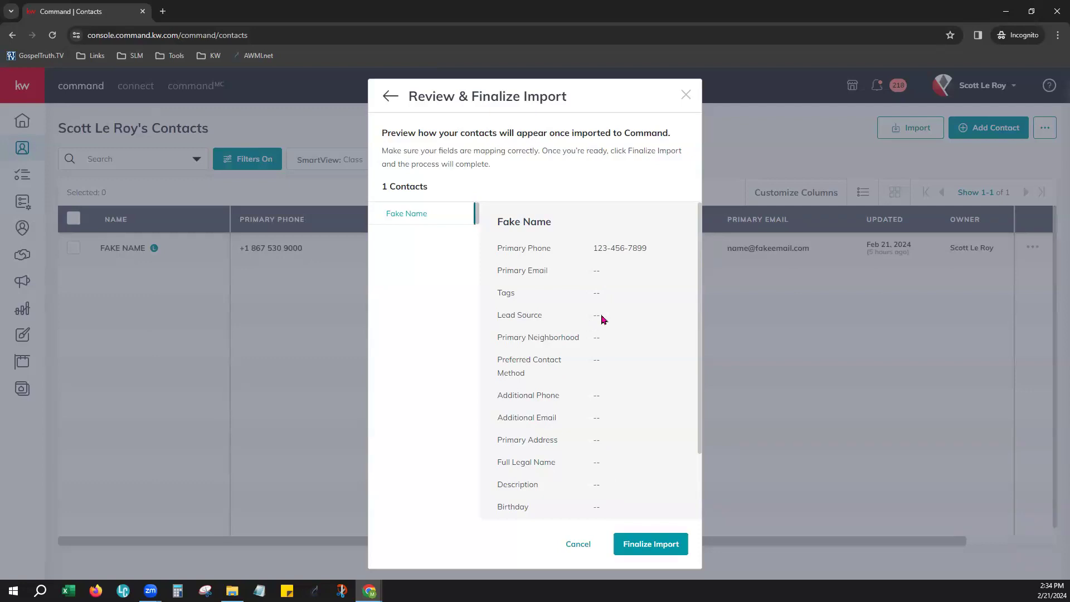
left_click(650, 544)
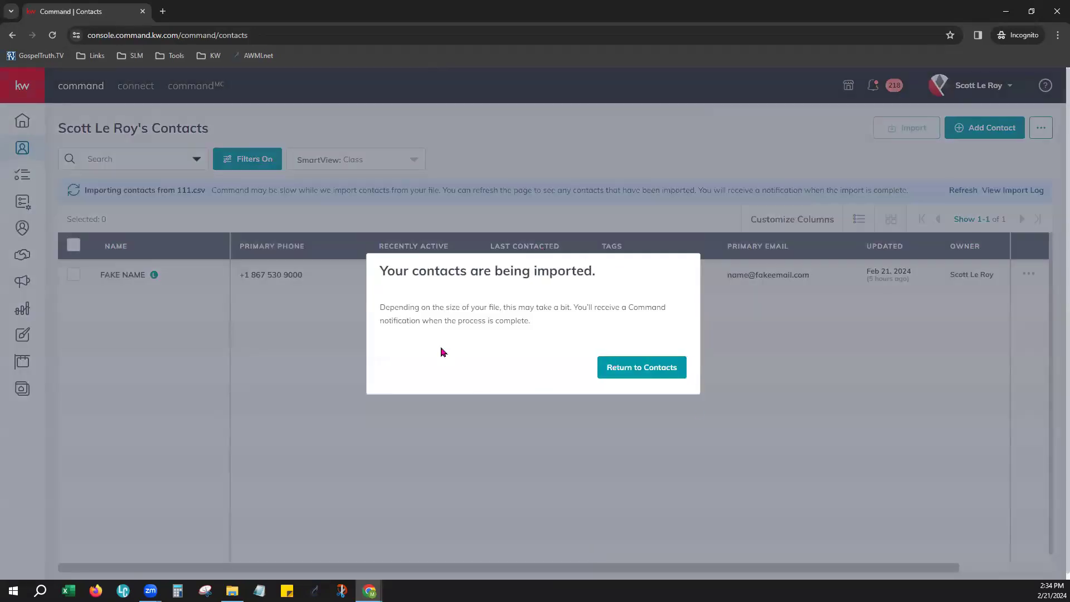
- Go back to the contacts list, reload it, and view the failed-import notification
left_click(642, 366)
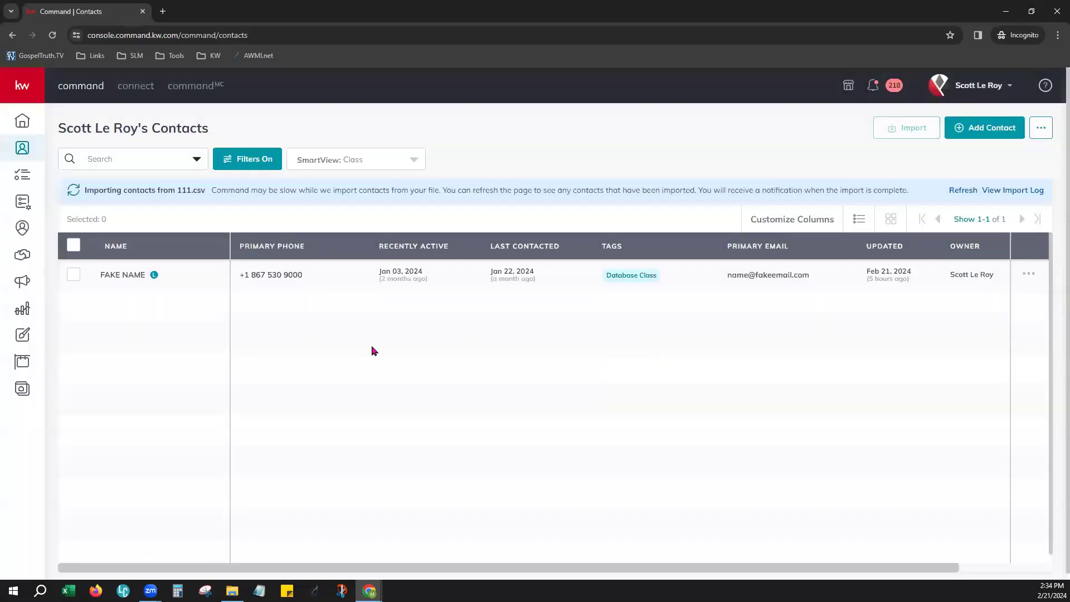
left_click(53, 38)
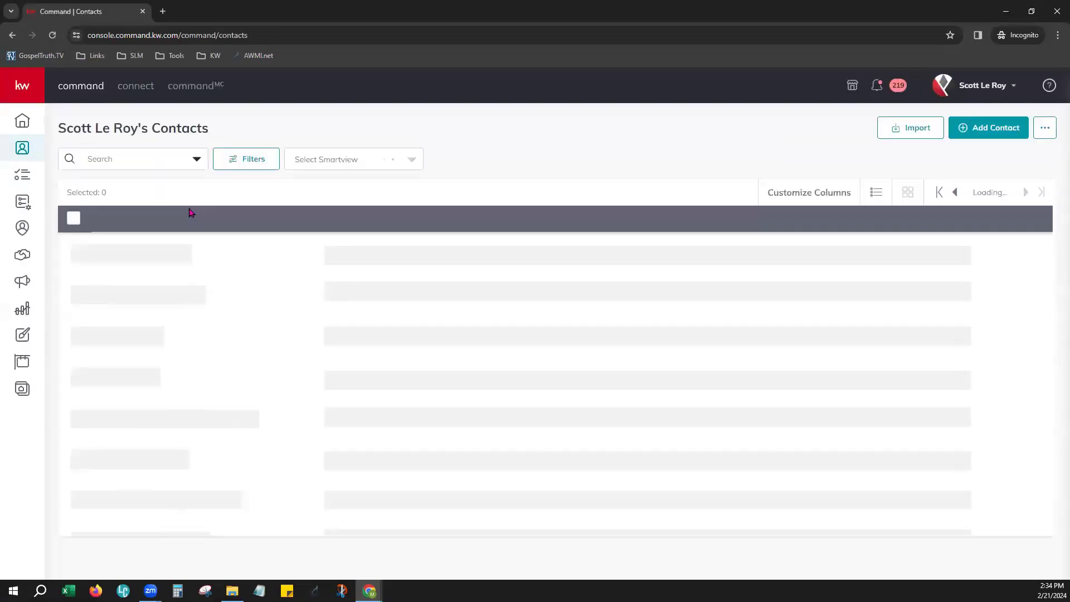
left_click(880, 87)
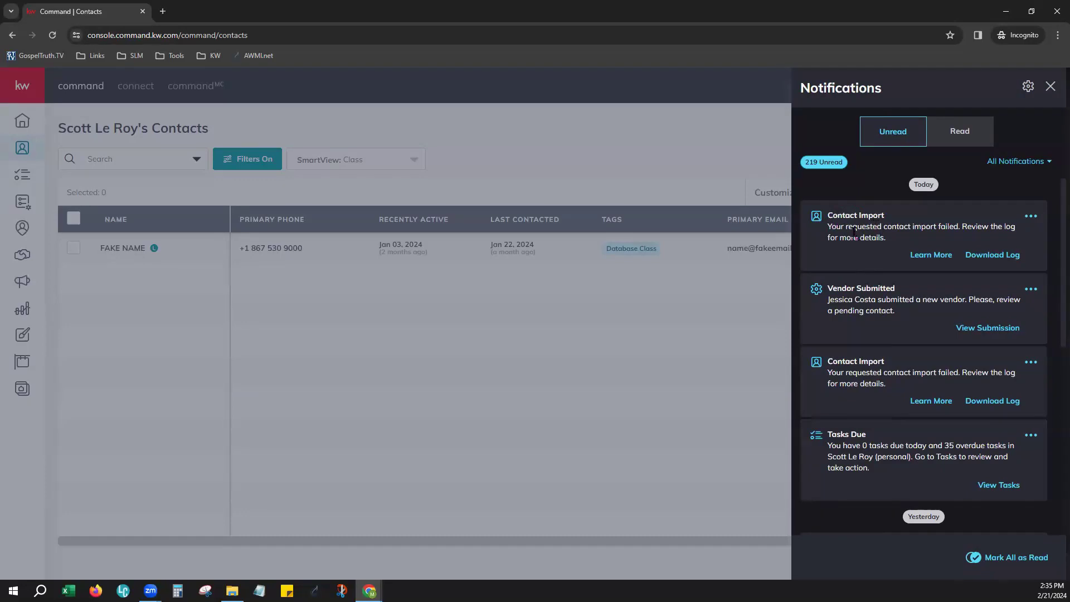
- Save the failed contact import log CSV to Downloads and close the Notifications panel
left_click_drag(842, 225, 970, 229)
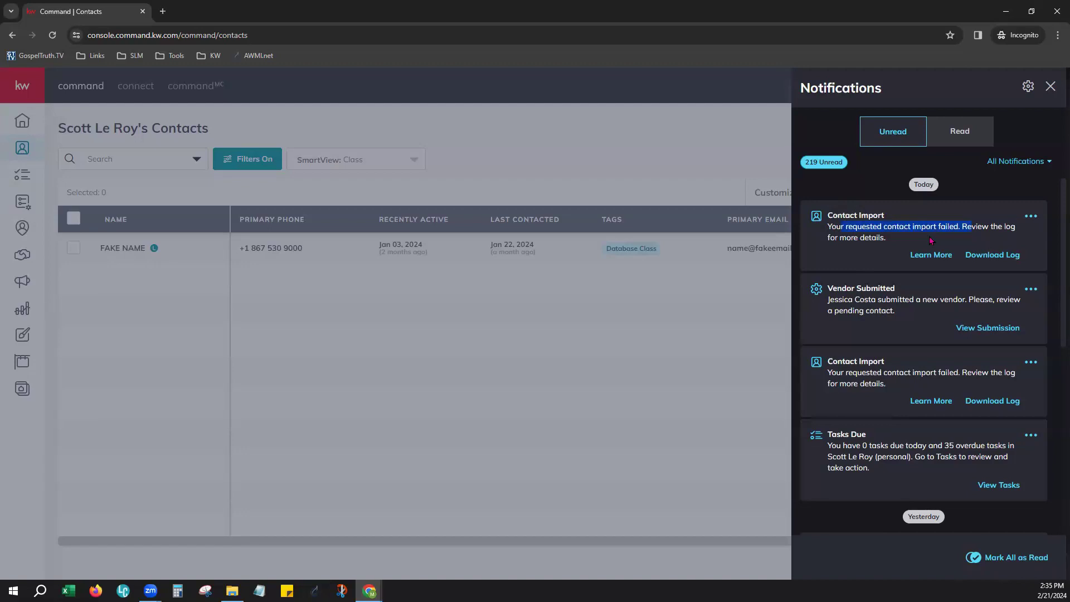
left_click(995, 260)
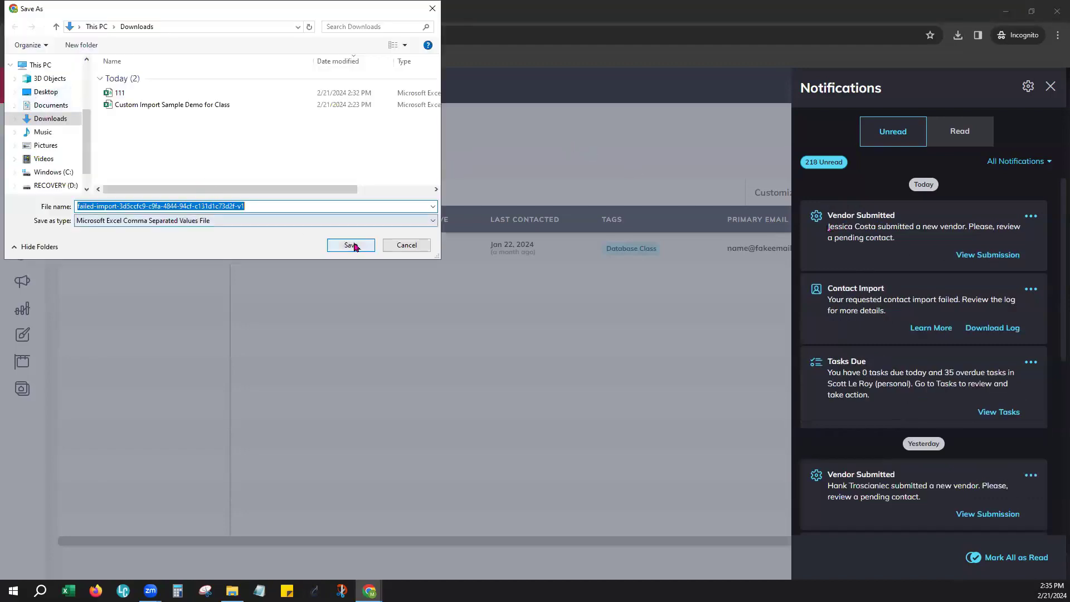
left_click(354, 246)
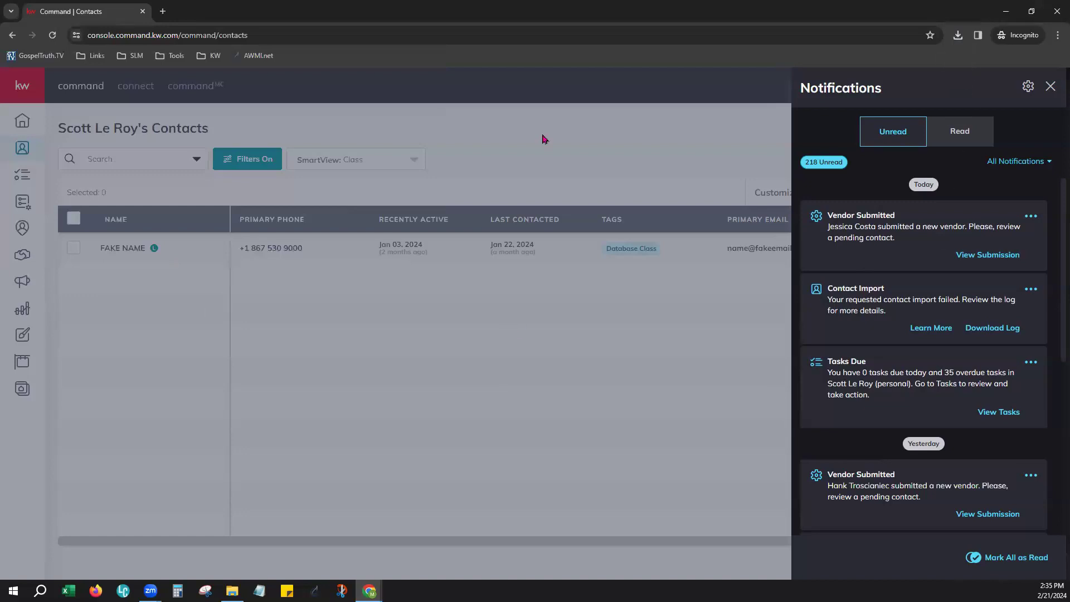
left_click(544, 138)
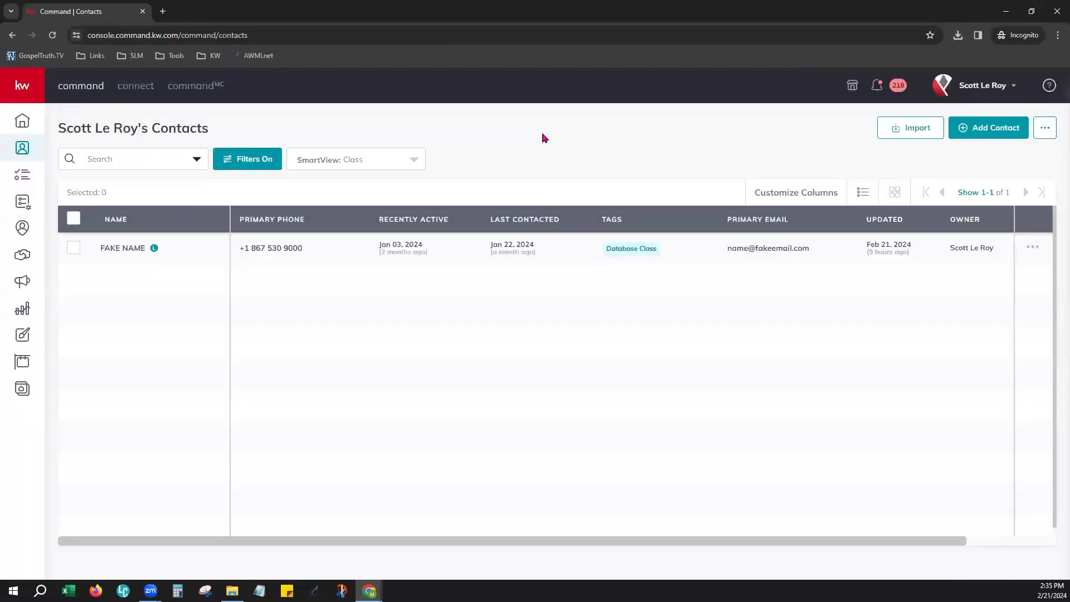